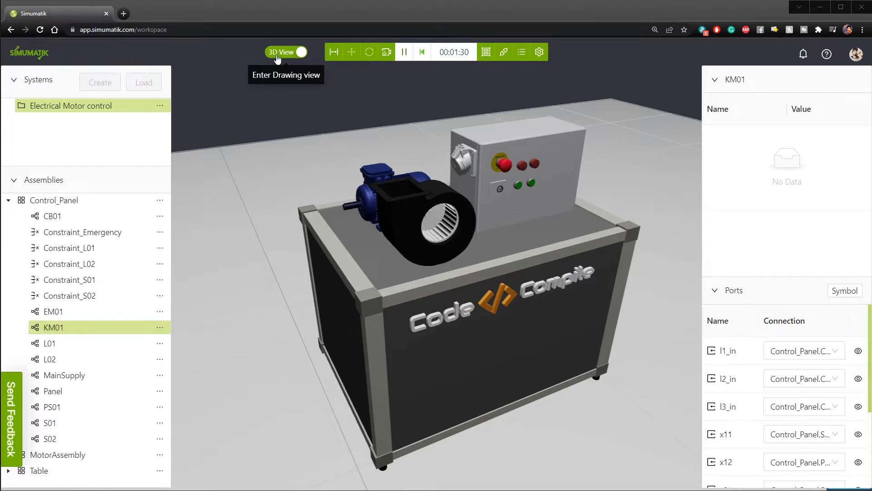
Step: Switch from the 3D view to the drawing view and add a first page to the empty document
click(292, 55)
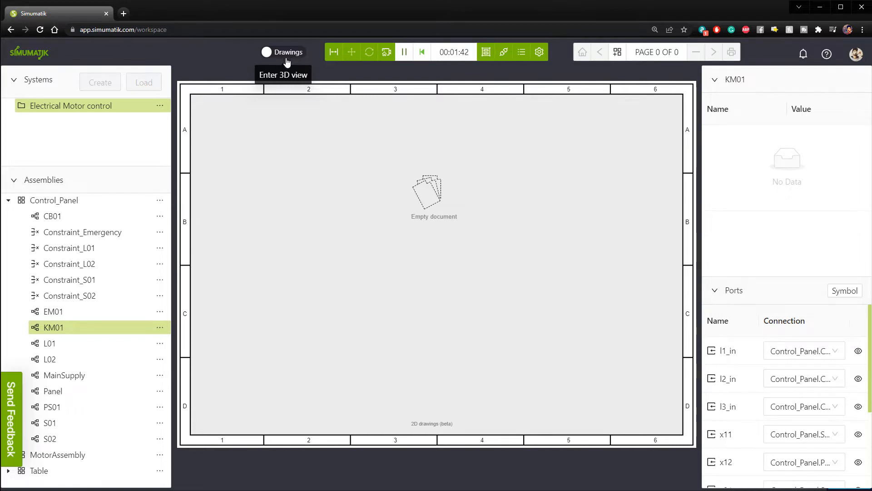
click(282, 56)
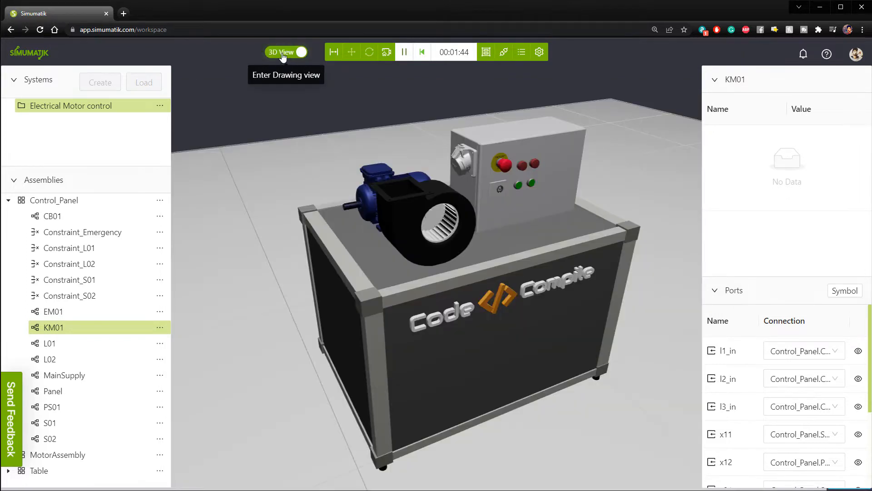
click(286, 54)
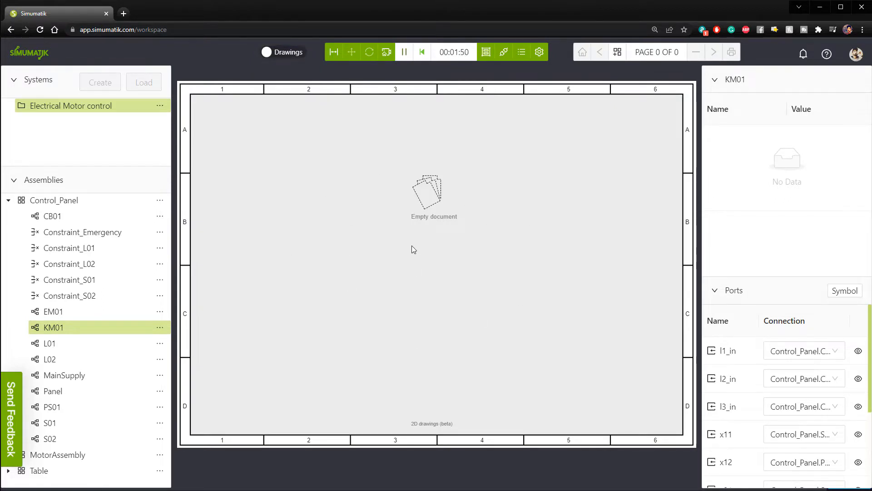
click(616, 56)
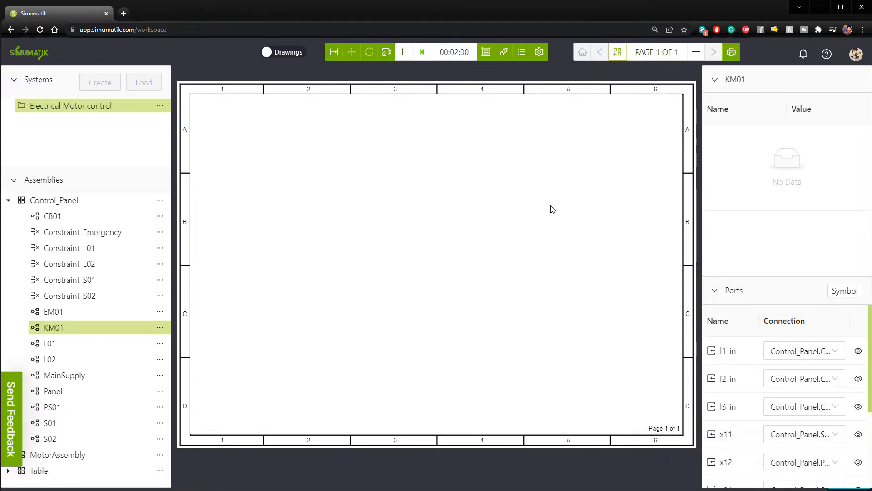
Step: Test the control panel's two green buttons in the 3D view, and engage and release the emergency stop
click(289, 57)
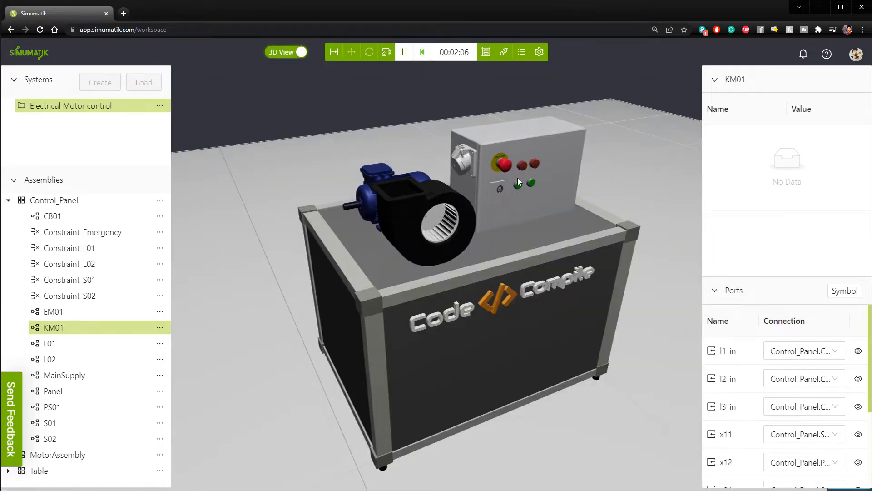
scroll(517, 178, up, 5)
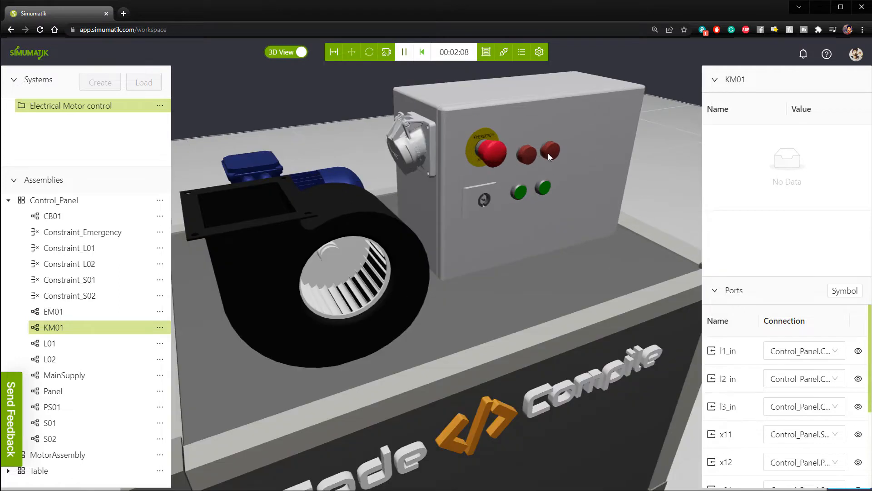
click(517, 194)
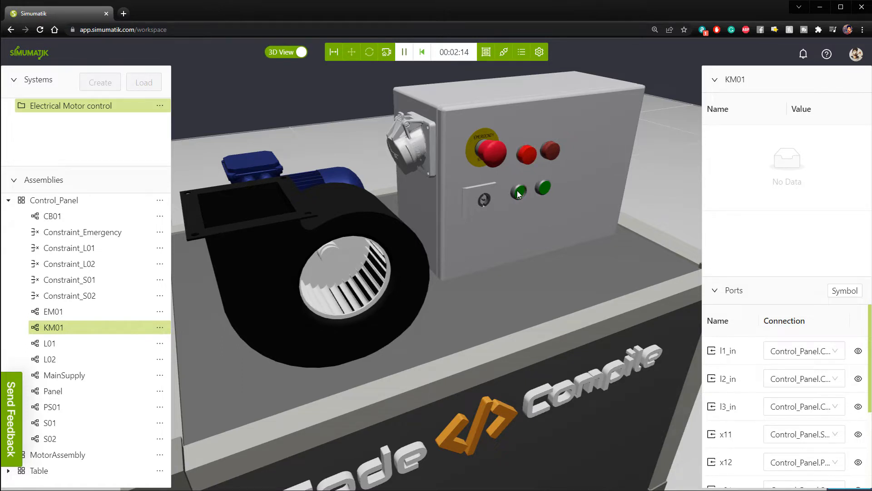
click(538, 193)
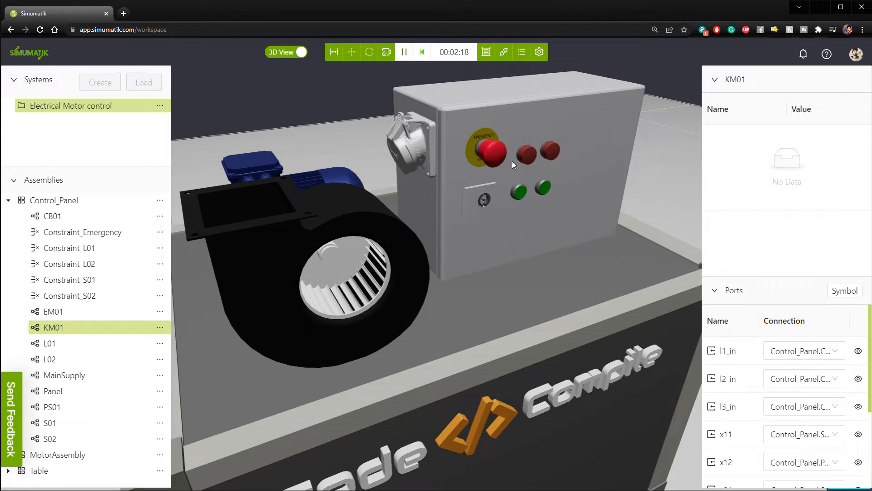
click(489, 158)
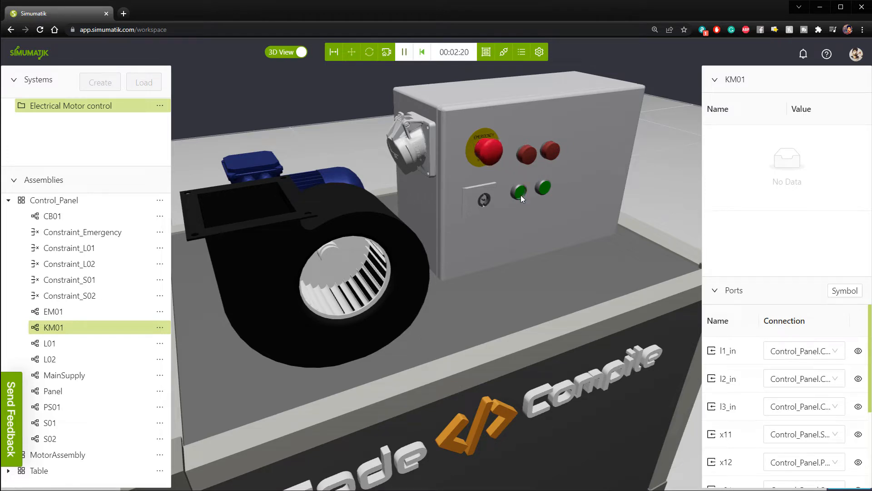
click(484, 153)
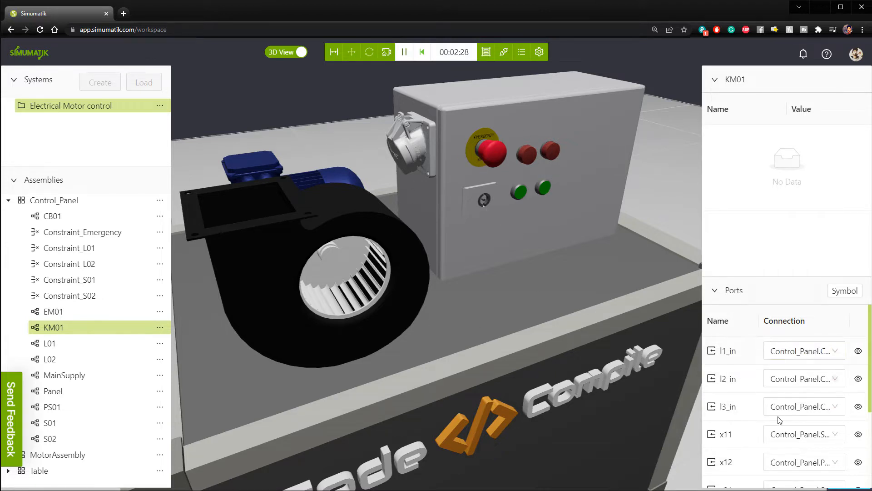
Step: Inspect the port connections of EM01 and MainSupply, including what MainSupply port l2 is wired to
click(46, 312)
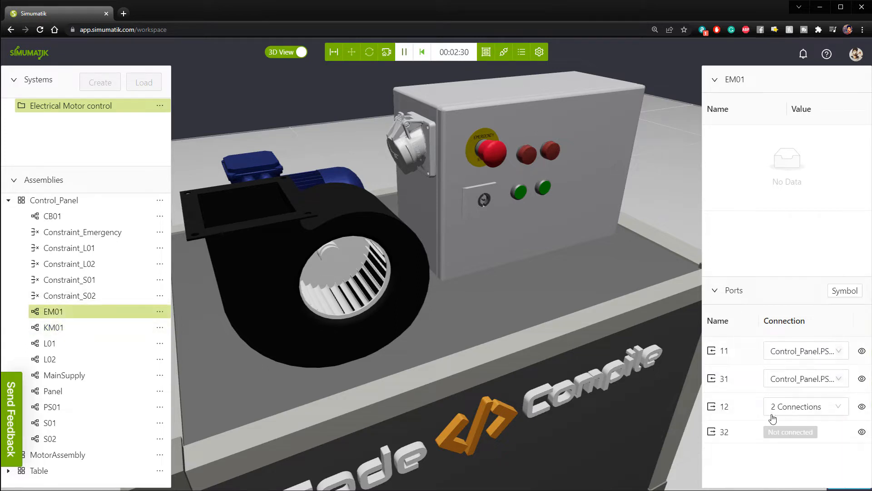
click(85, 373)
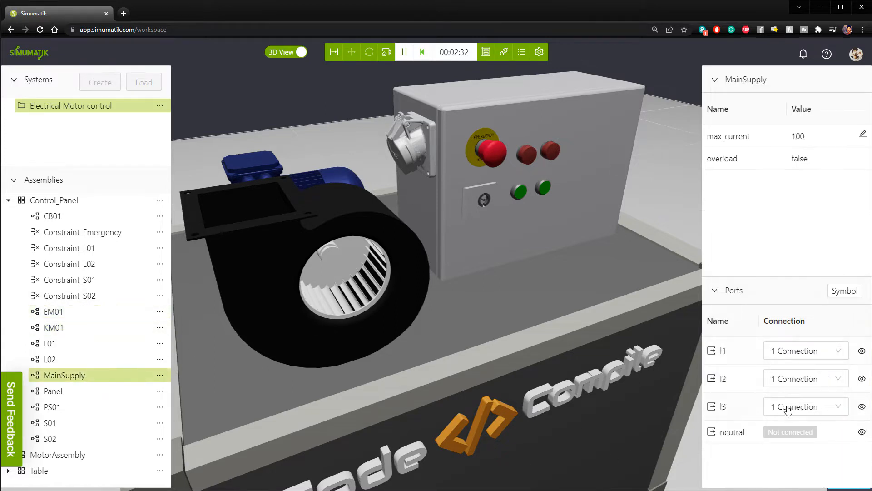
click(778, 380)
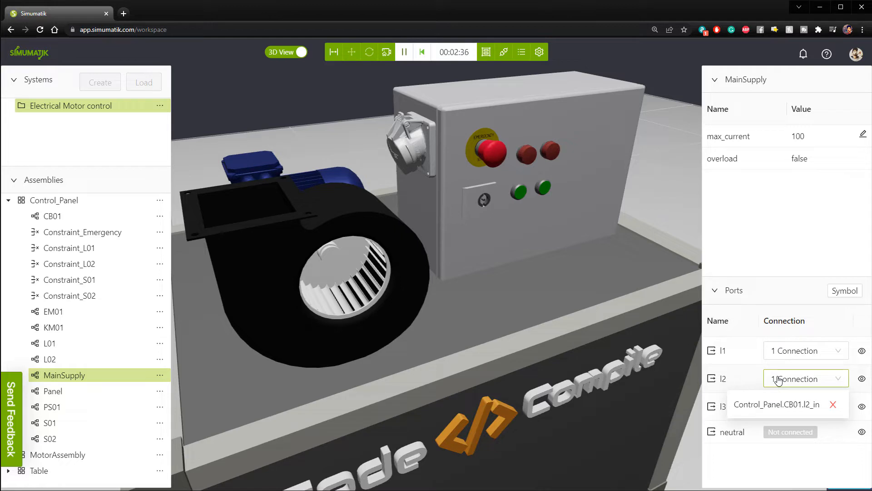
Step: Compare the 3D view with the blank drawing page and end in the drawing view
click(283, 52)
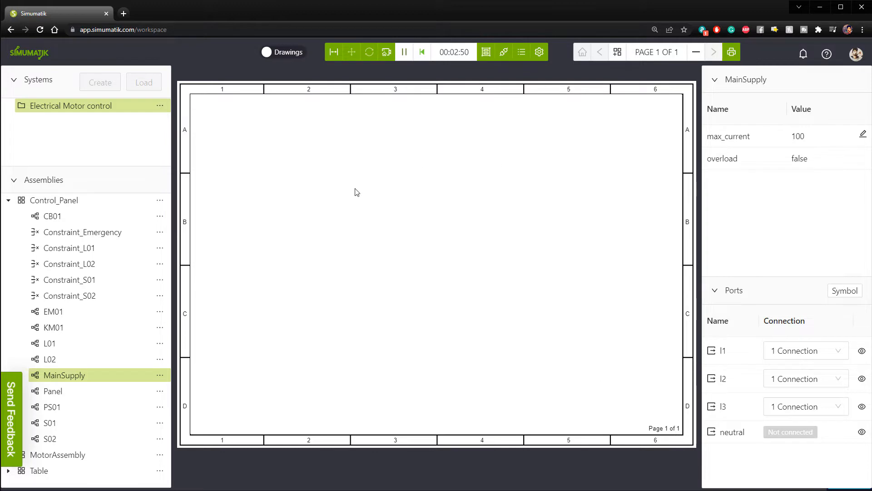
click(272, 53)
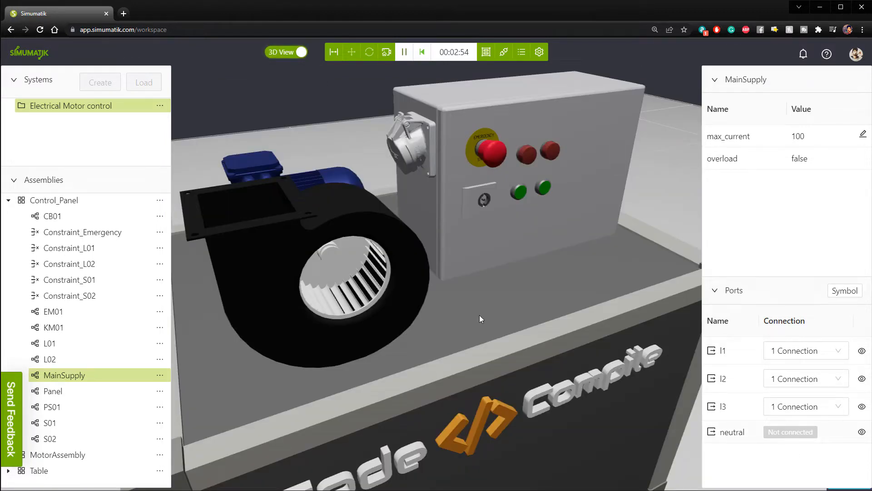
click(284, 52)
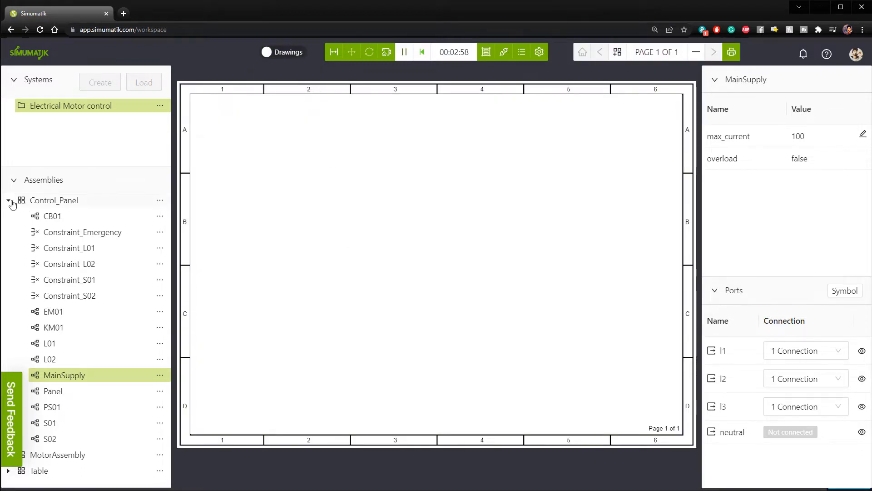
click(302, 55)
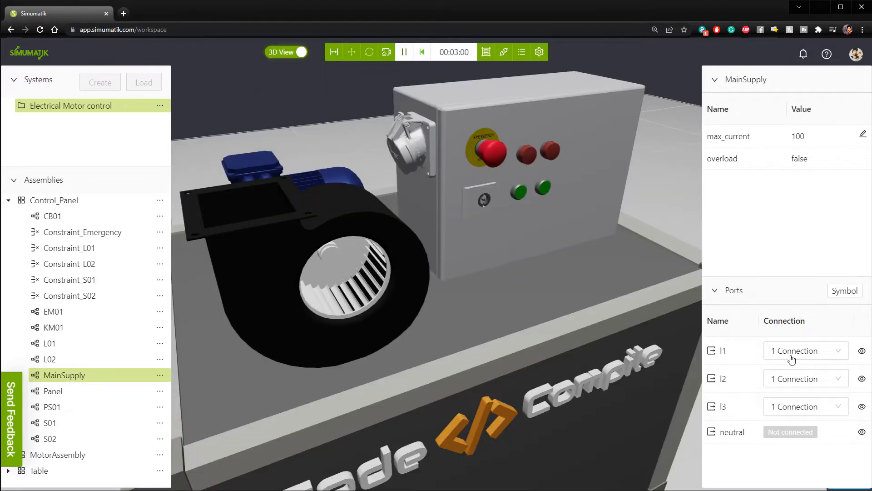
click(286, 54)
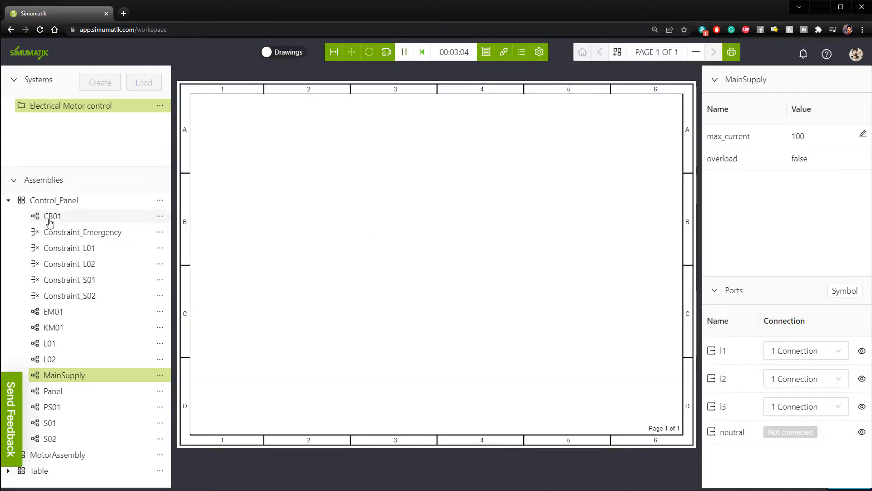
Step: Try placing the CB01 symbol on the drawing page and remove it again
drag(66, 218, 290, 234)
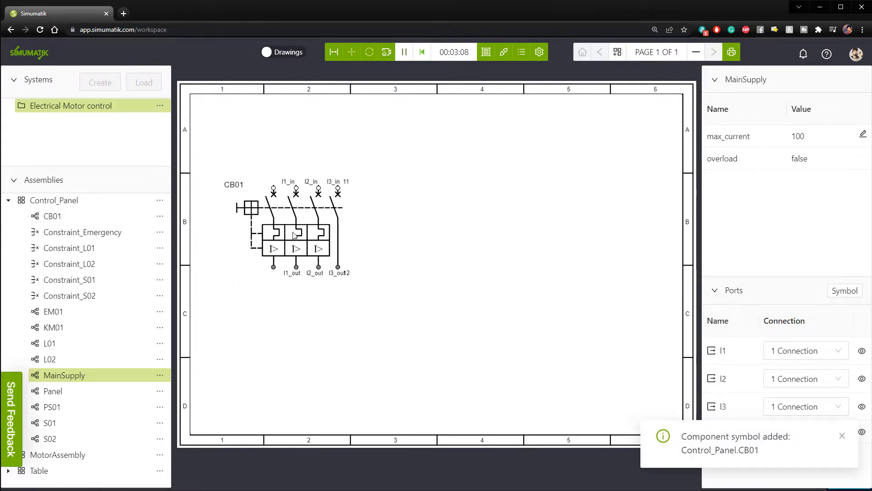
drag(298, 236, 308, 222)
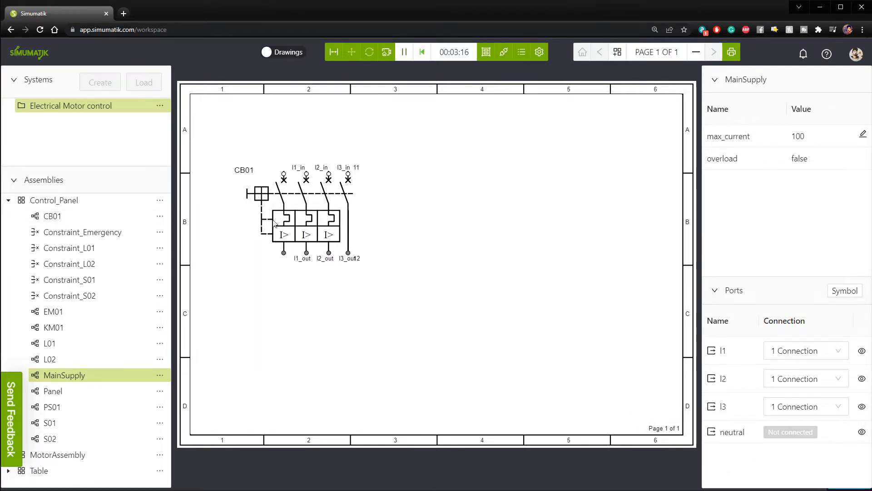
click(301, 208)
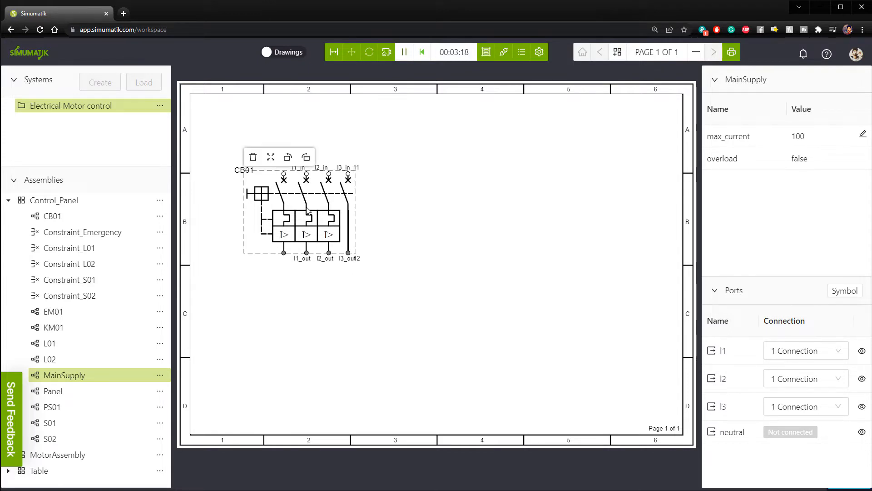
click(253, 158)
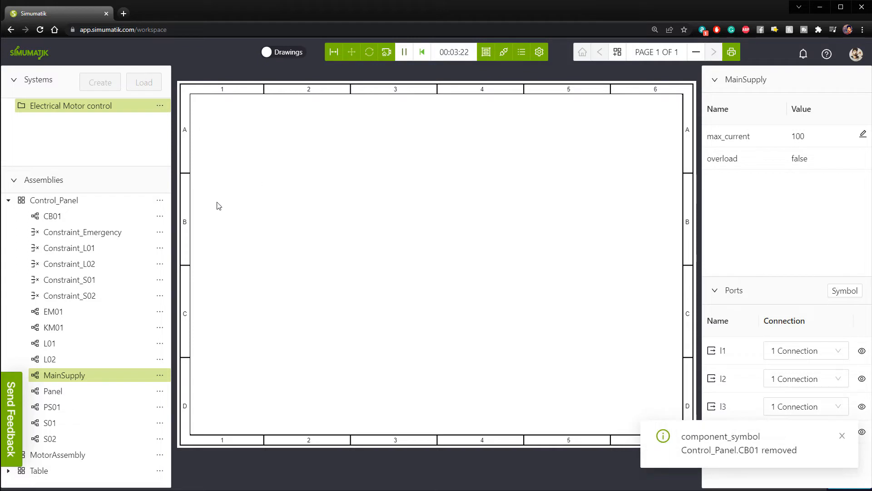
Step: Place the CB01 symbol in row B of the page at reduced size, testing its rotation and returning it upright
drag(52, 216, 291, 220)
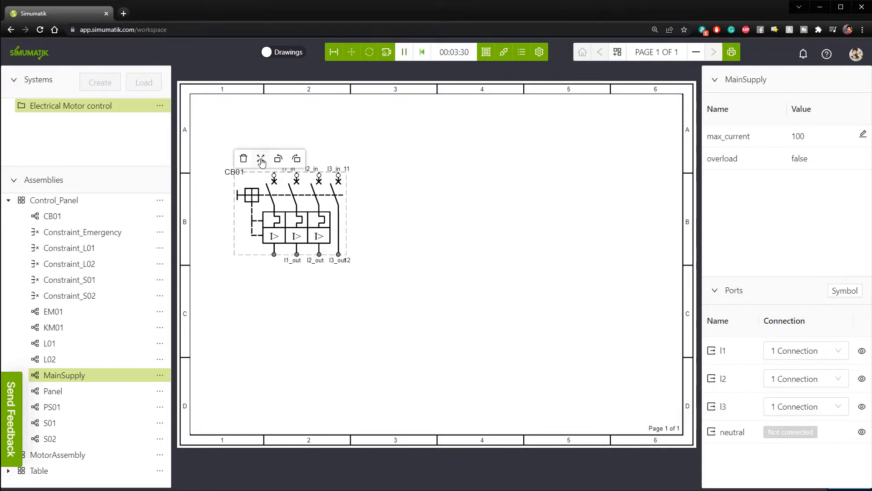
drag(261, 156, 275, 247)
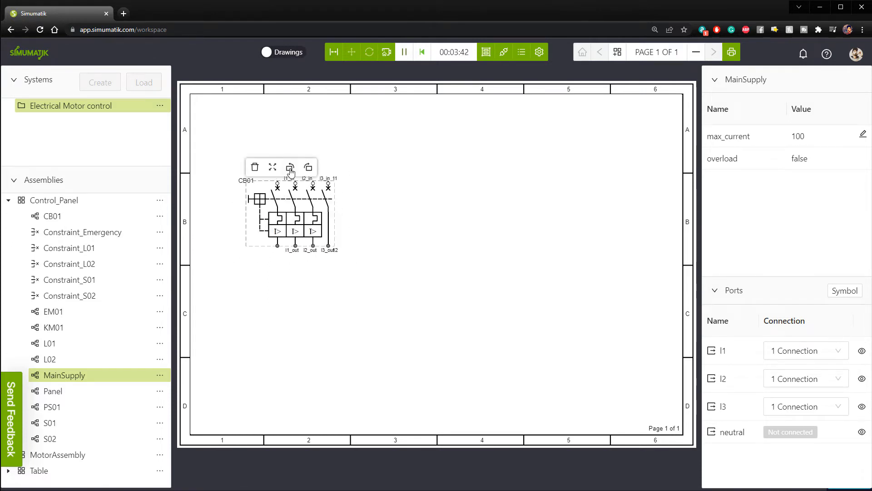
click(290, 170)
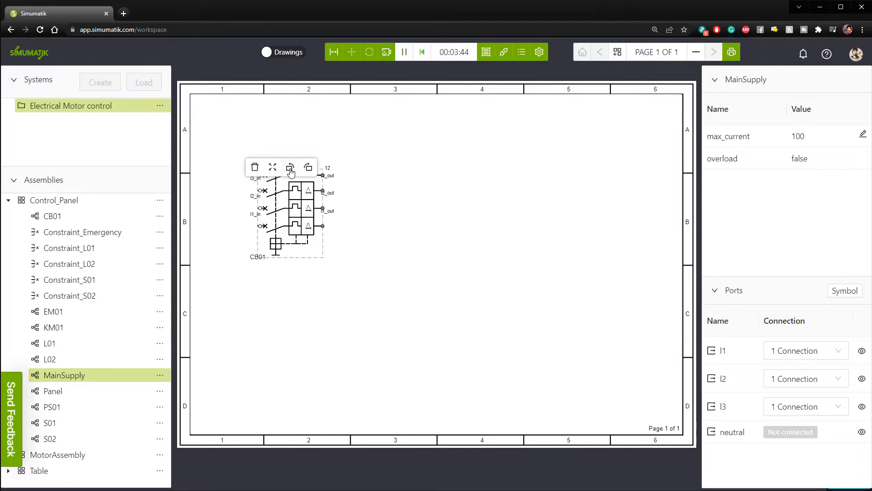
click(308, 169)
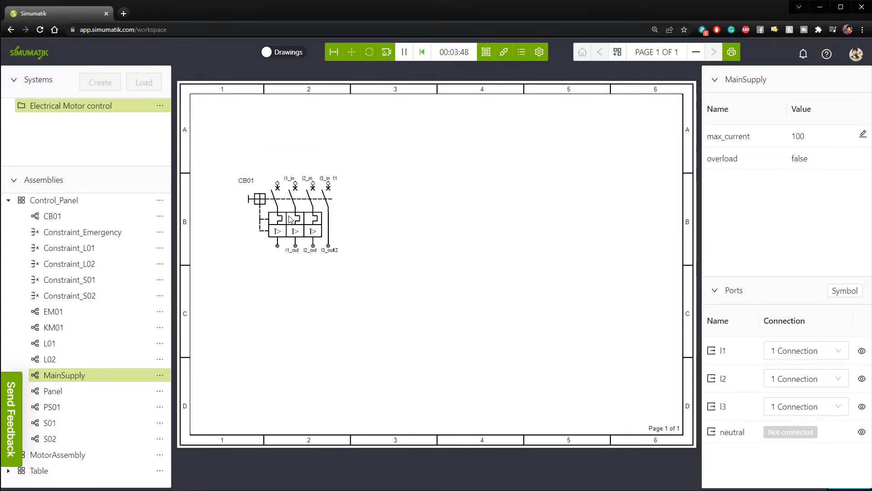
Step: Shift the CB01 symbol slightly up and to the left on the page and scale it down further
drag(289, 219, 275, 202)
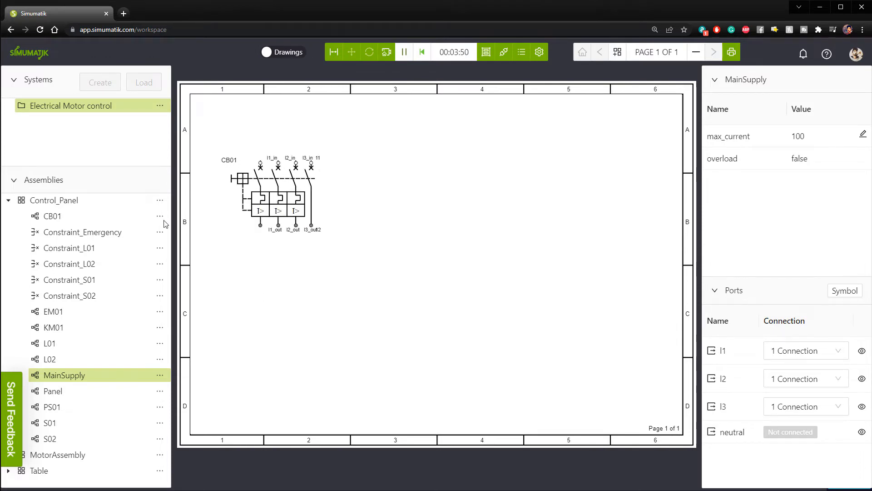
mouse_move(295, 195)
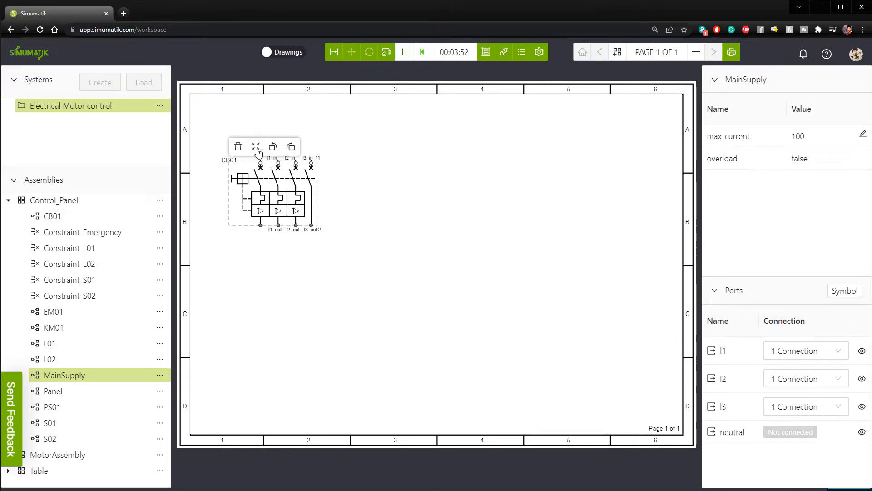
drag(260, 155, 261, 167)
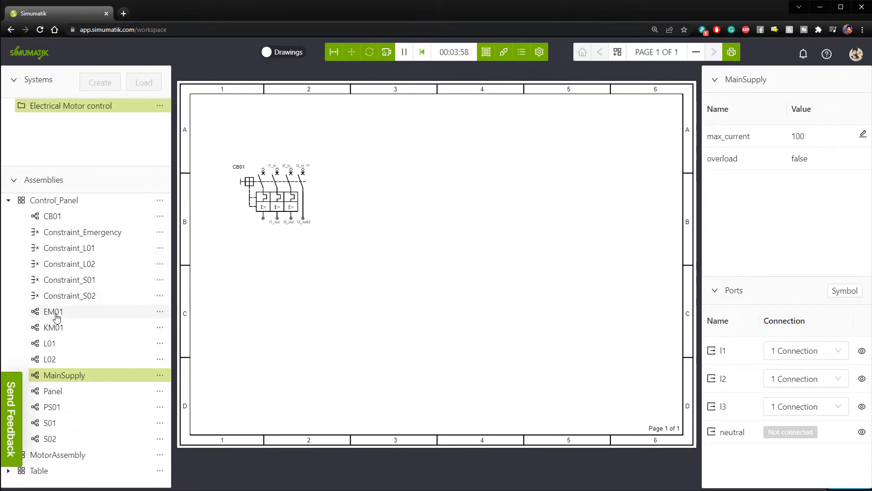
Step: Add the EM01 symbol to the right of CB01, KM01 below CB01, and PS01 below KM01
mouse_move(57, 317)
mouse_down()
mouse_move(328, 304)
mouse_move(423, 236)
mouse_up()
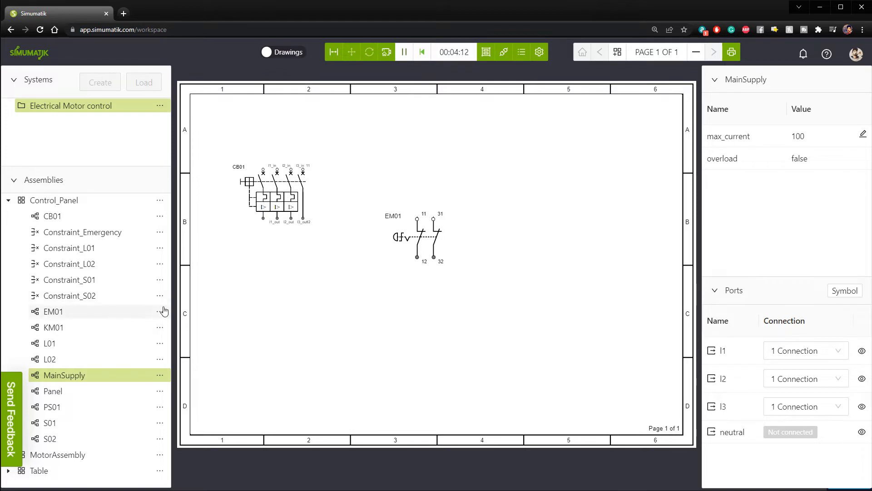
drag(64, 329, 292, 280)
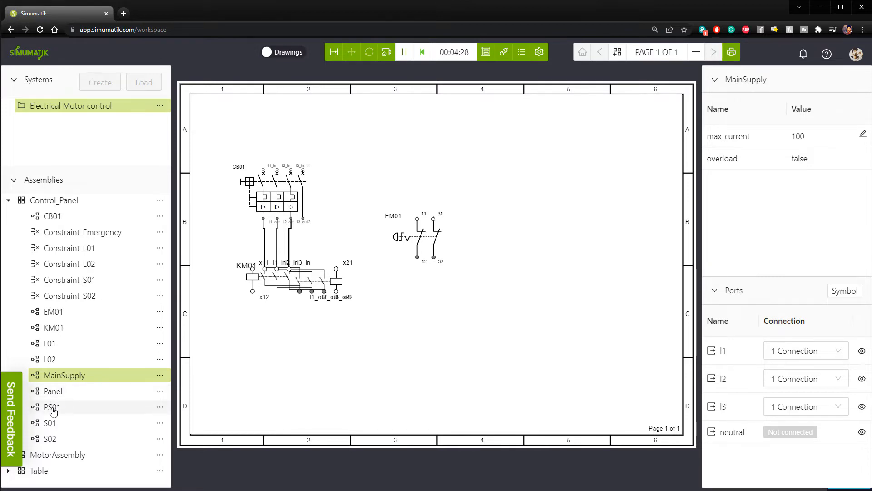
drag(54, 411, 293, 391)
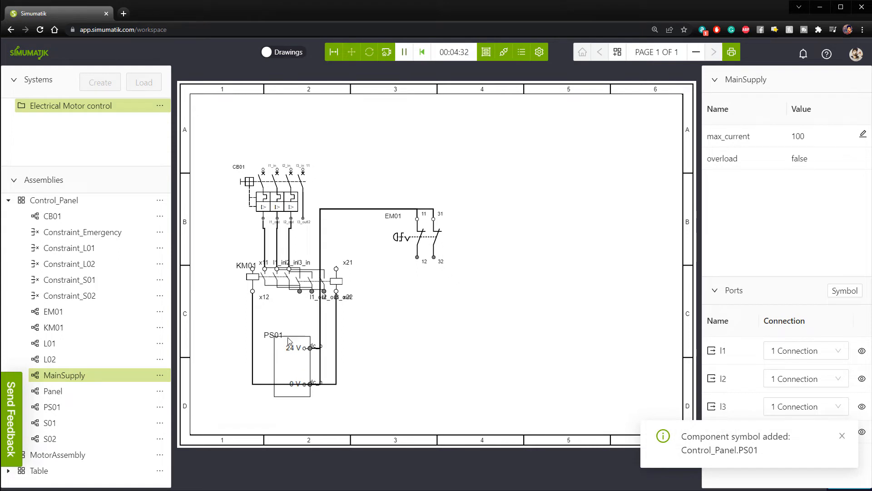
Step: Rearrange the symbols with CB01 in row A, KM01 directly beneath it, PS01 in the page's lower-left corner and EM01 lower on the page
mouse_move(293, 369)
mouse_down()
mouse_move(243, 169)
mouse_move(218, 156)
mouse_up()
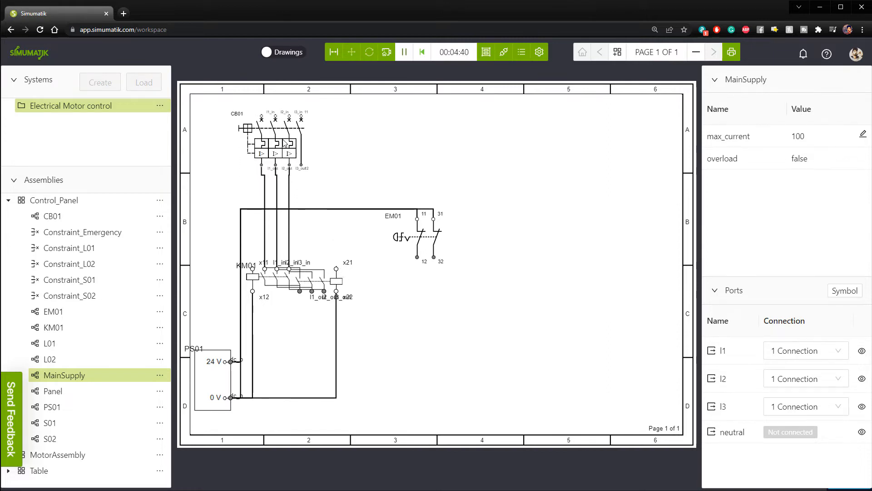
drag(292, 255, 291, 195)
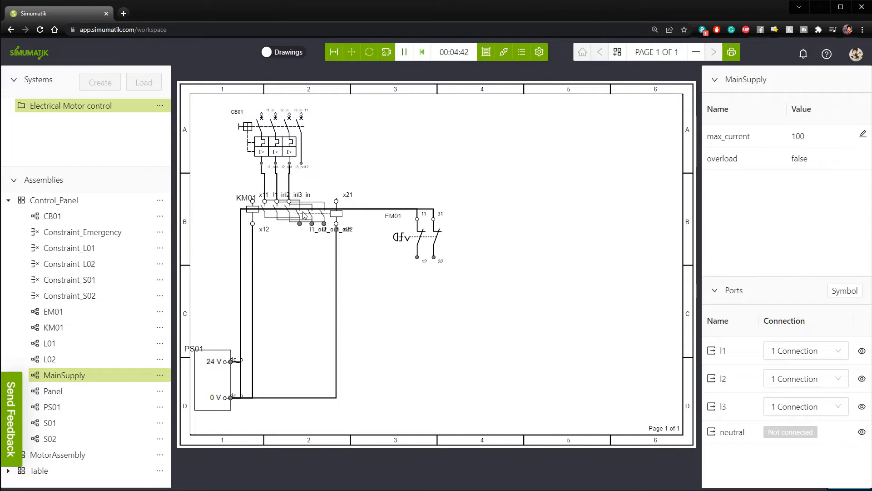
drag(425, 251, 431, 368)
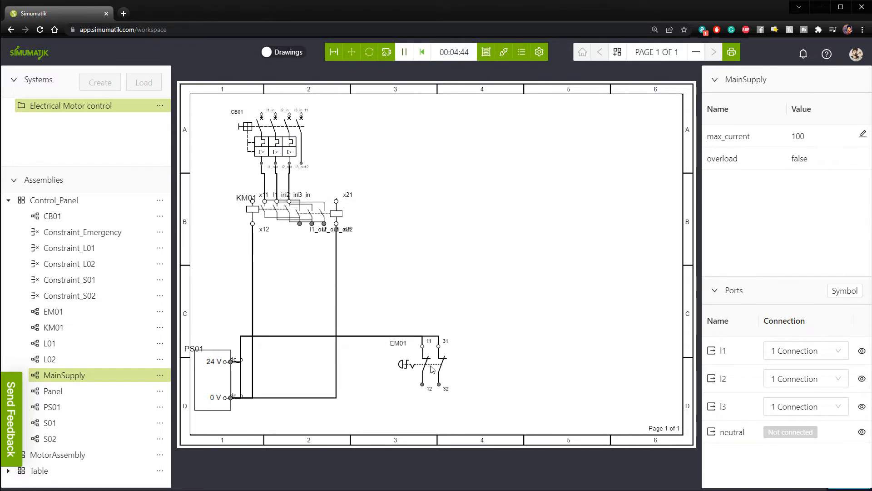
Step: Rotate the EM01 symbol 90 degrees, raise PS01 into row C and place EM01 below and to the right of it
click(429, 366)
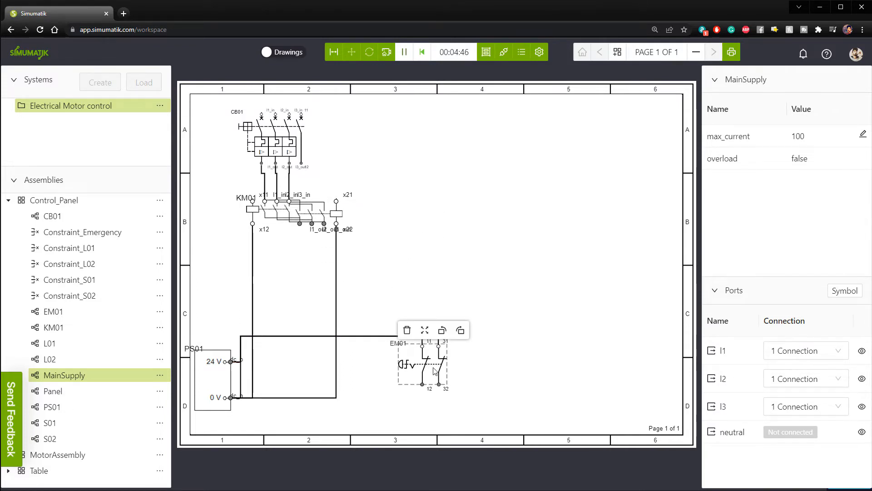
click(442, 330)
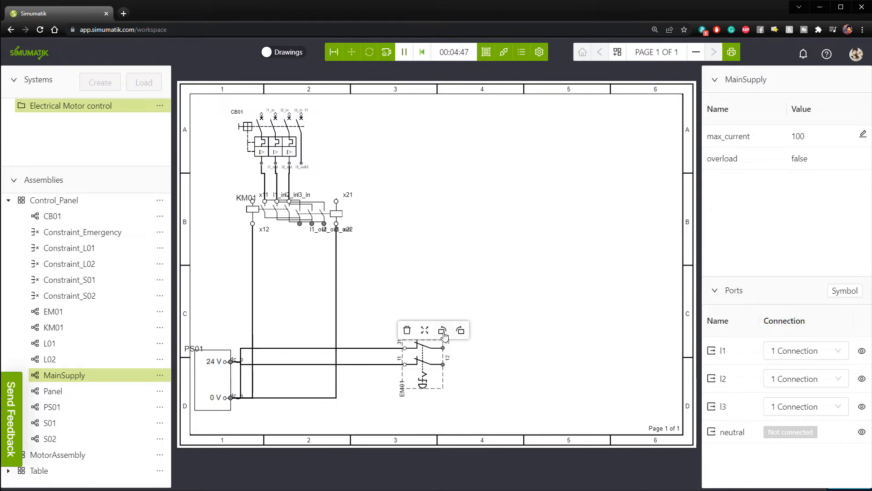
click(446, 288)
drag(417, 359, 454, 381)
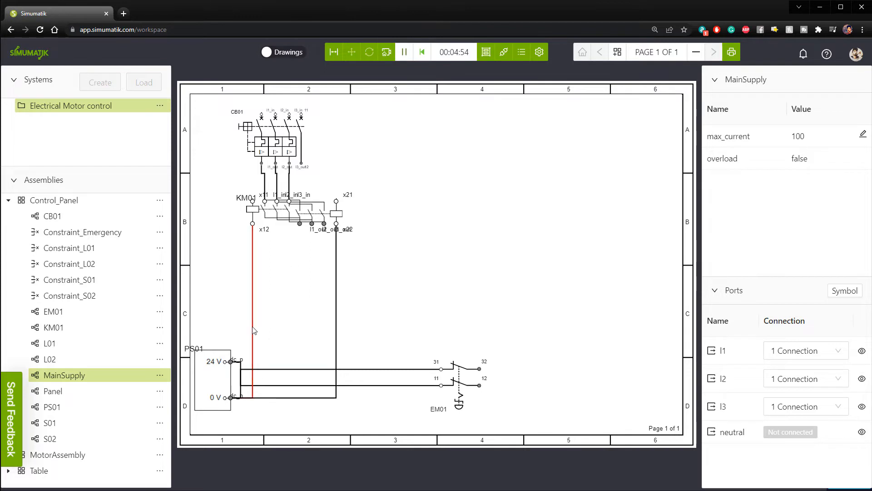
drag(208, 387, 210, 313)
drag(449, 384, 340, 367)
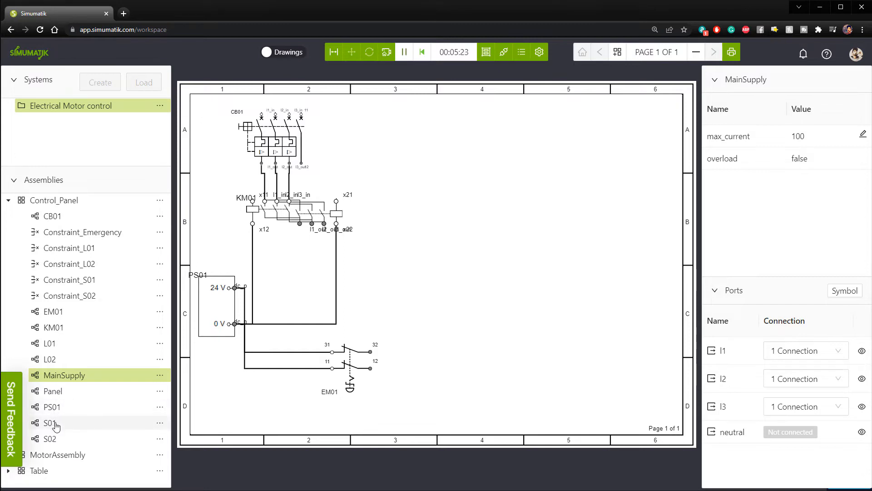
Step: Add the S01 and S02 symbols at reduced size, side by side in row C
mouse_move(57, 428)
mouse_down()
mouse_move(395, 320)
mouse_move(430, 284)
mouse_move(461, 307)
mouse_move(402, 277)
mouse_up()
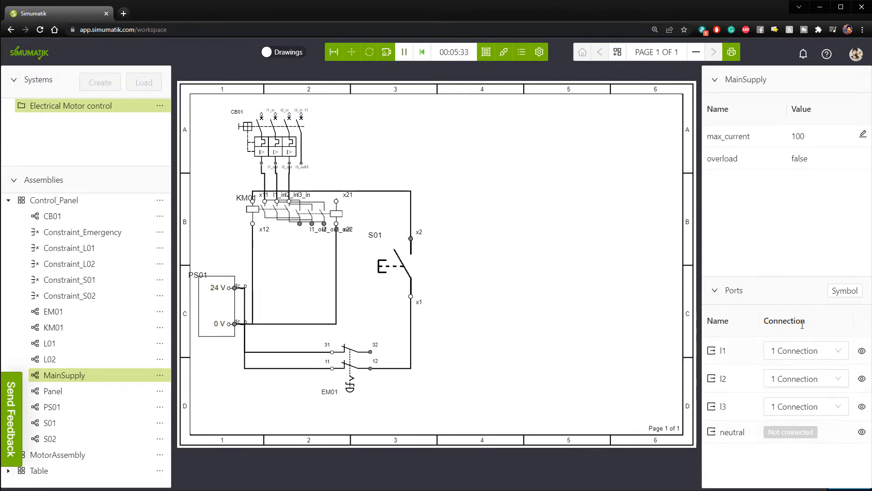
click(408, 281)
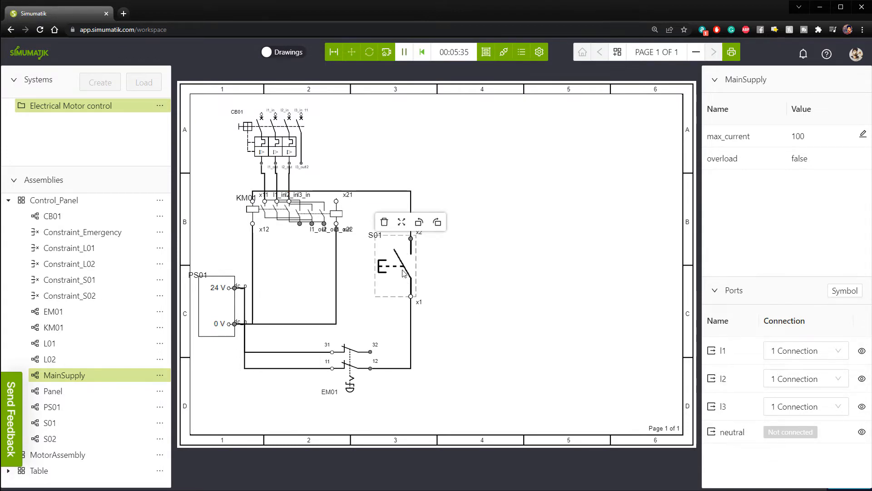
drag(403, 231, 417, 290)
drag(67, 435, 485, 284)
drag(478, 246, 447, 291)
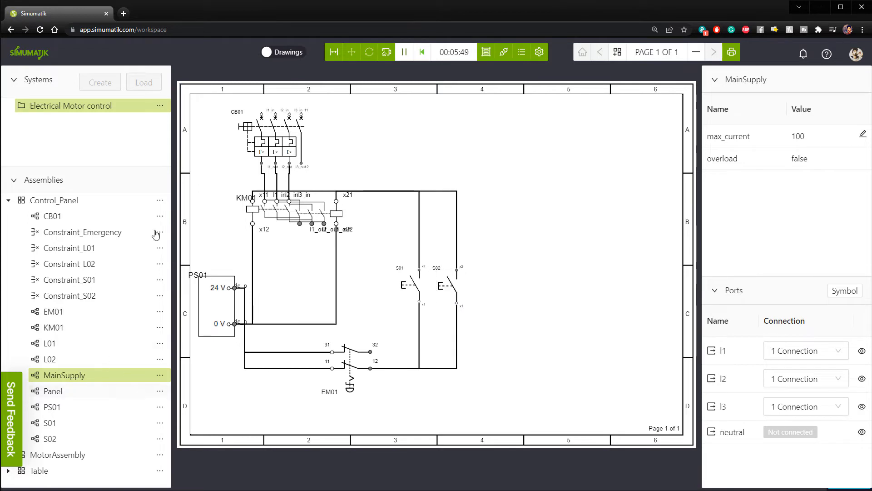
Step: Add the M01 motor symbol from MotorAssembly directly below KM01
click(9, 200)
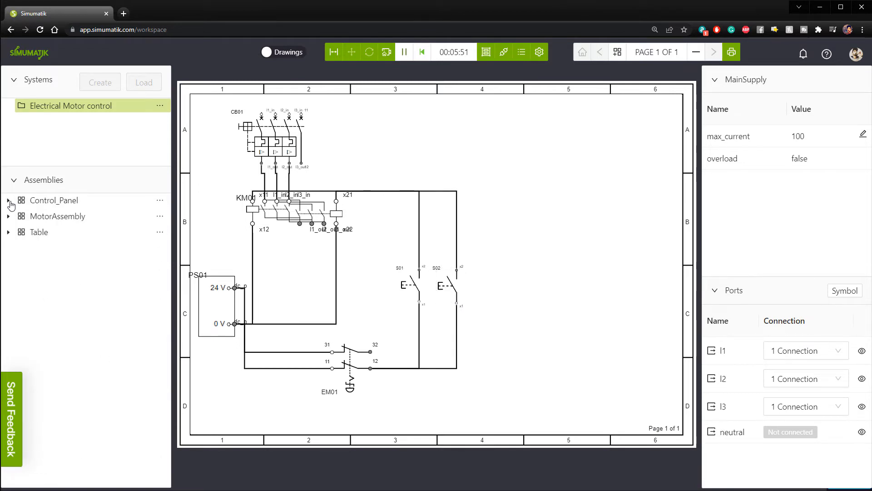
click(9, 217)
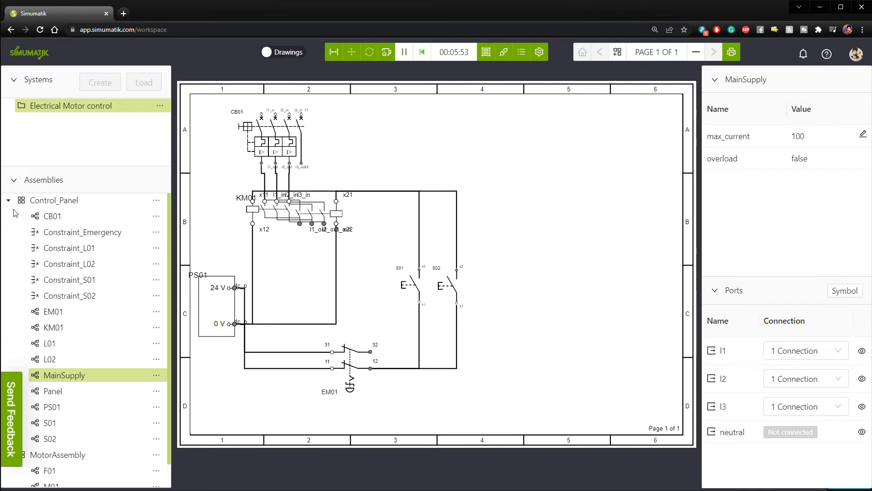
click(9, 201)
click(9, 217)
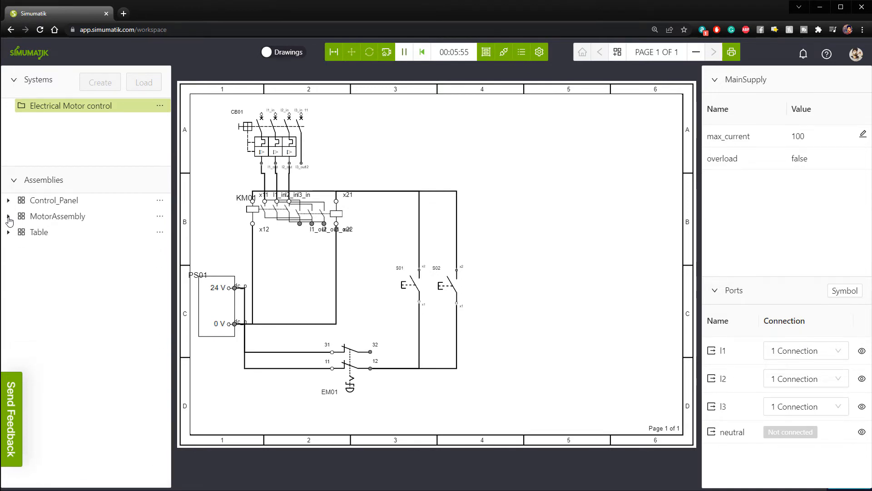
click(8, 217)
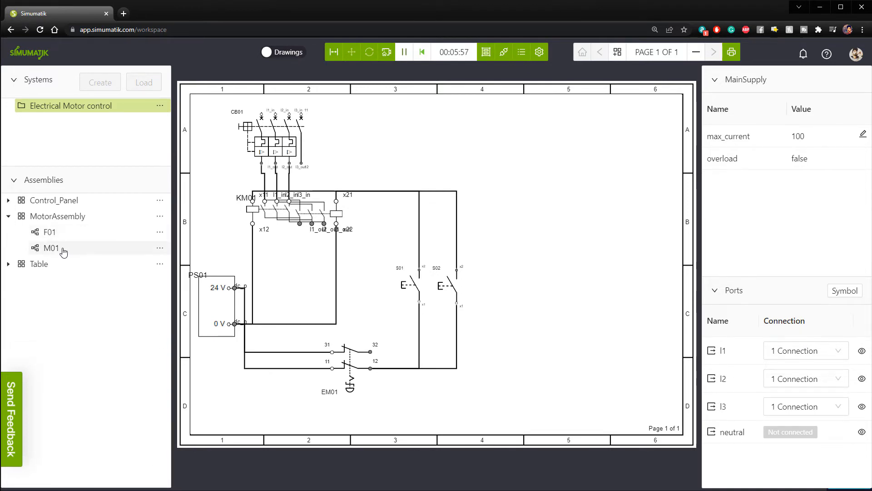
drag(63, 252, 317, 298)
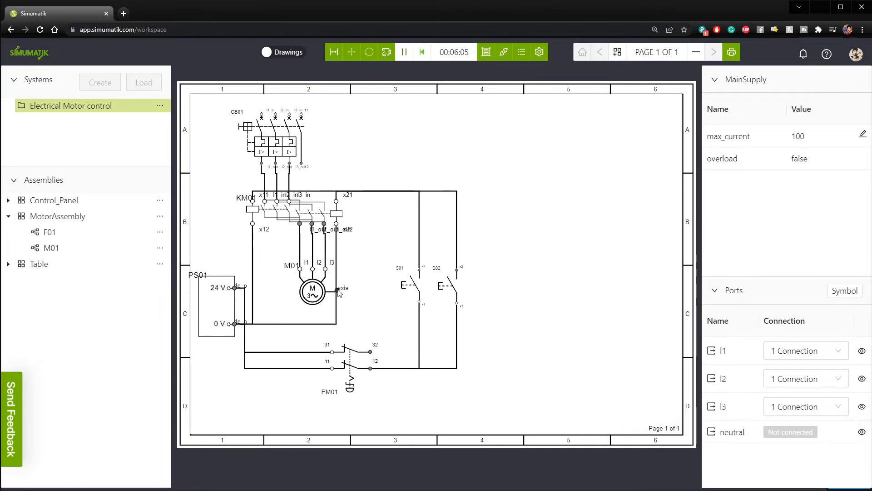
Step: Add the F01 fan symbol at reduced size to the right of M01, aligned with the motor axis
drag(54, 238, 390, 303)
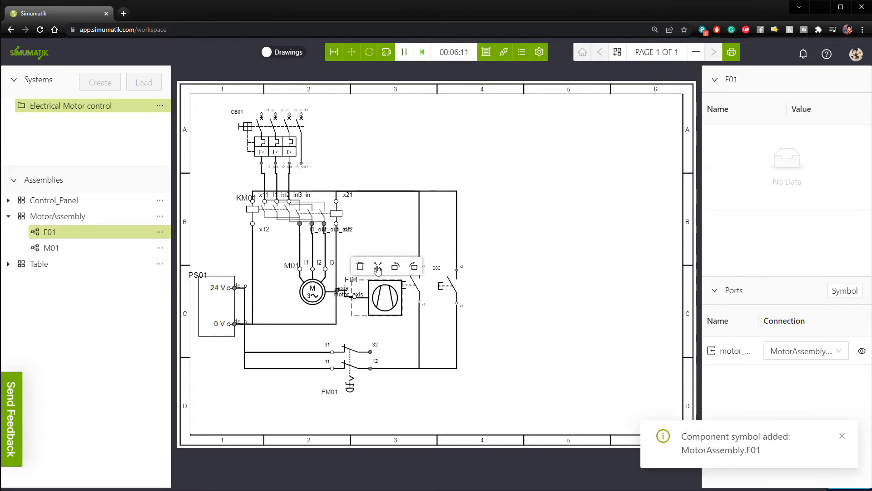
scroll(382, 277, down, 4)
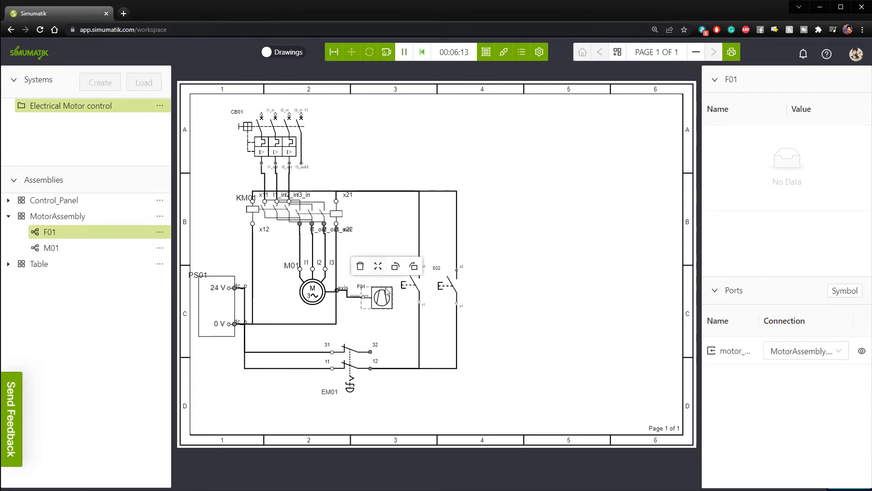
drag(389, 294, 383, 293)
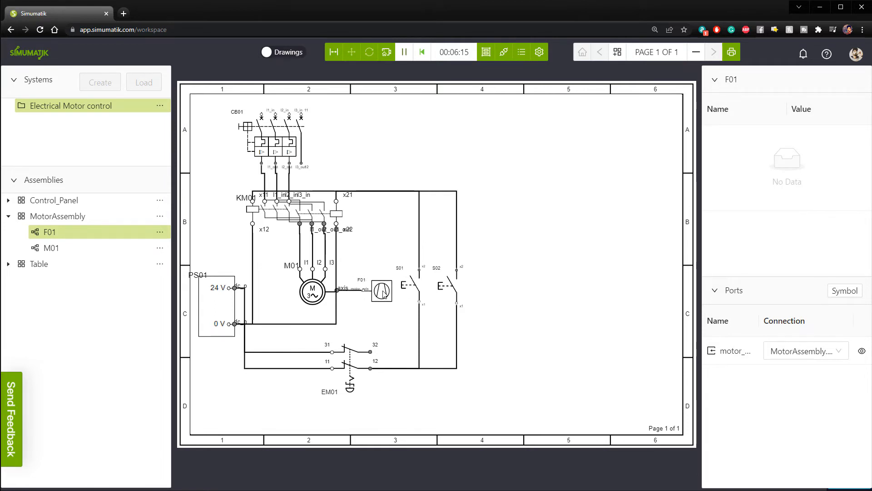
Step: Check the Table assembly's components and add the Control_Panel lamps L01 and L02 in row B, right of the switches
click(9, 264)
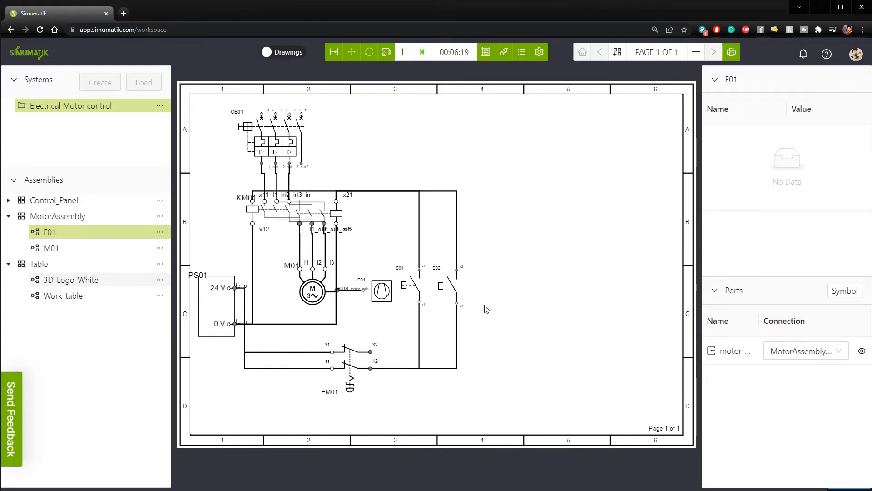
click(8, 264)
click(8, 200)
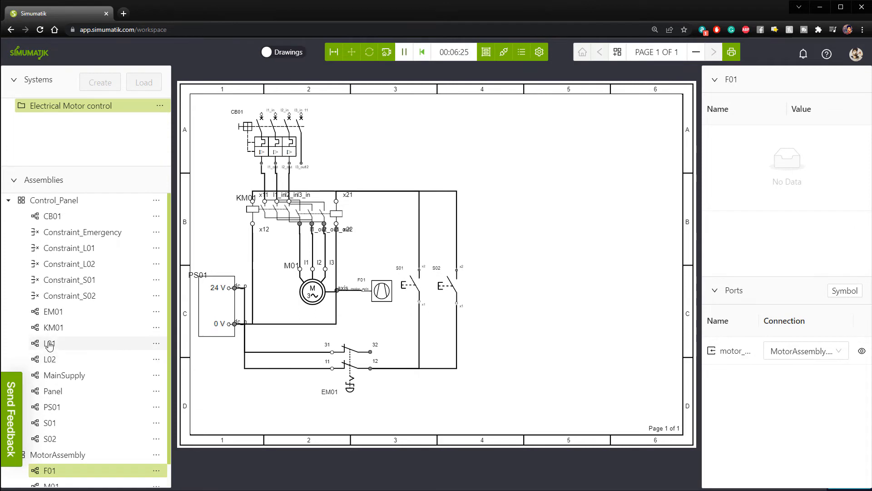
drag(49, 344, 566, 246)
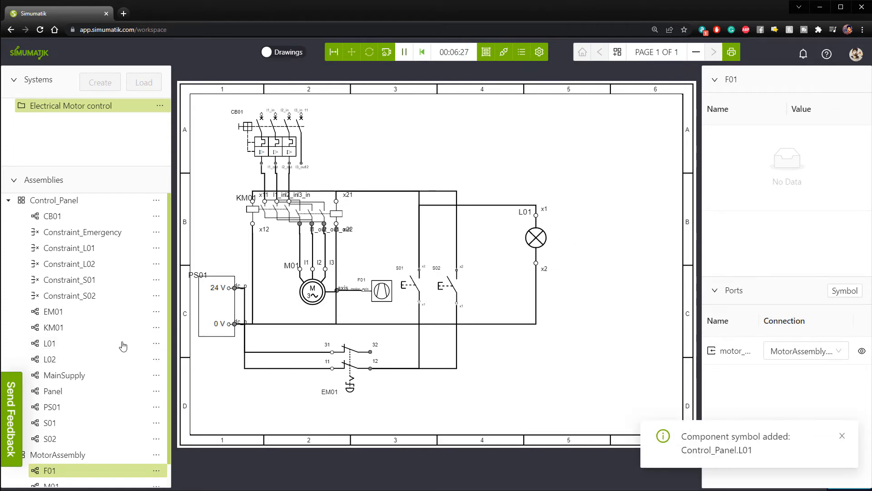
drag(77, 360, 640, 250)
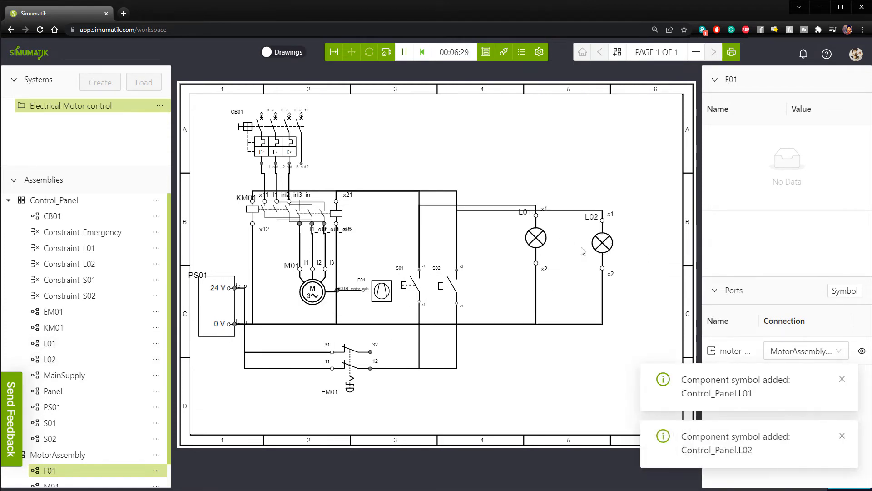
Step: Scale down the L01 and L02 lamp symbols and move L02 slightly higher than L01
click(545, 241)
click(552, 200)
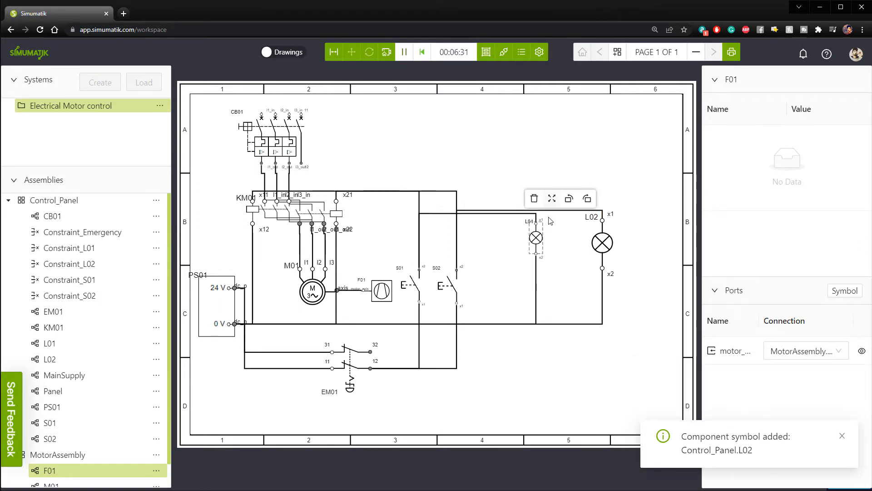
click(603, 243)
click(618, 203)
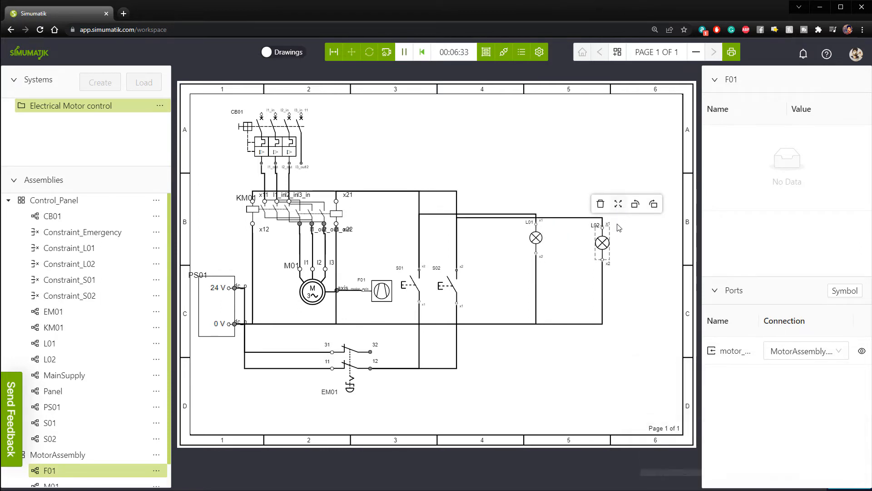
drag(604, 250, 599, 223)
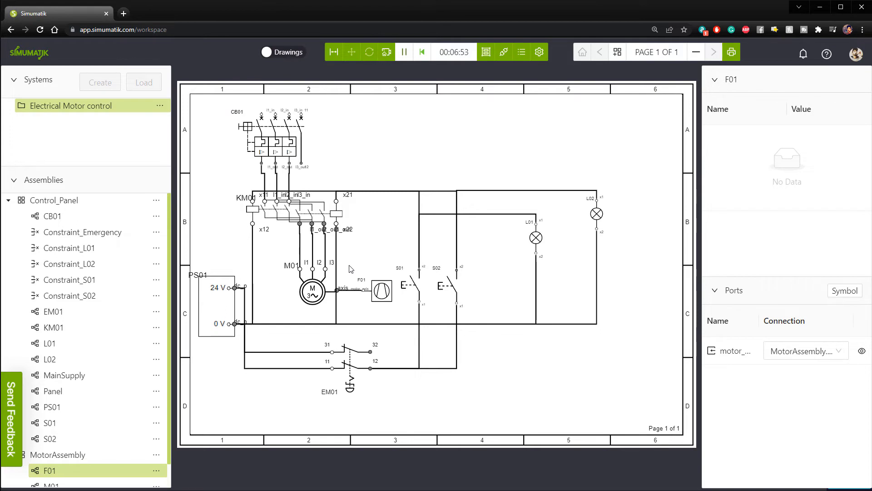
Step: Look at the 3D model, return to the drawing and trace the wires from S02 to L02 and from EM01 to S01
click(297, 53)
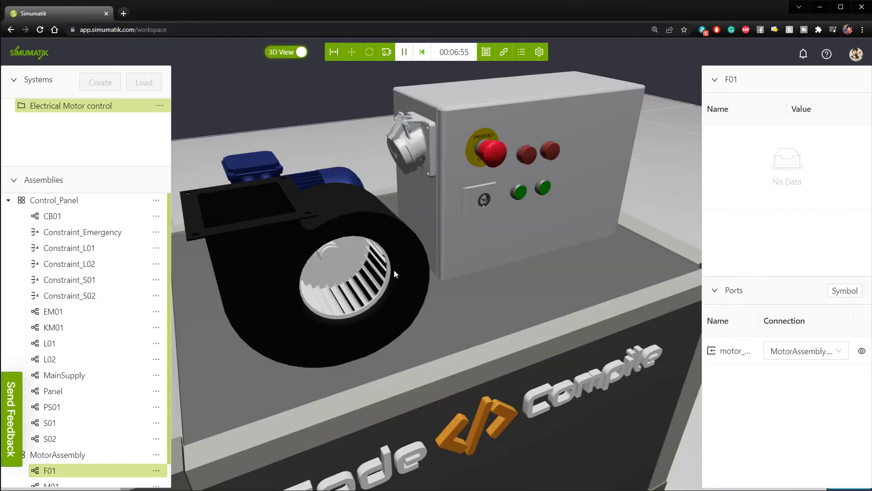
click(297, 52)
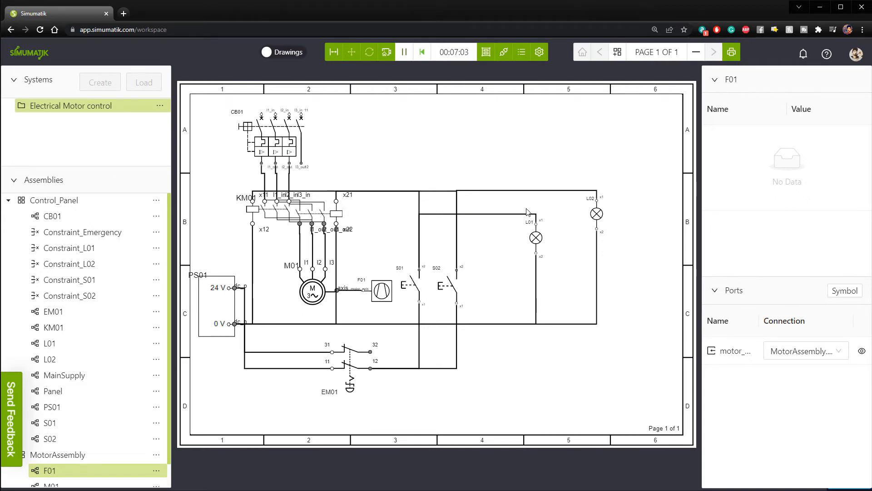
click(484, 191)
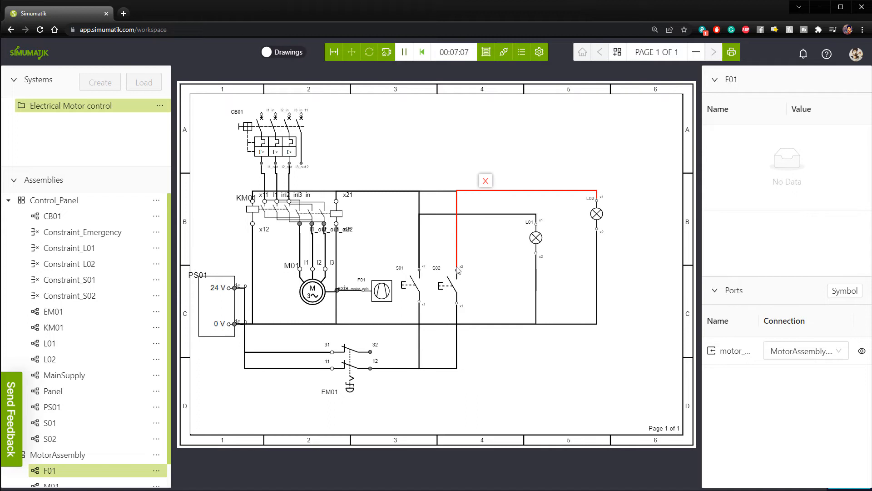
click(462, 197)
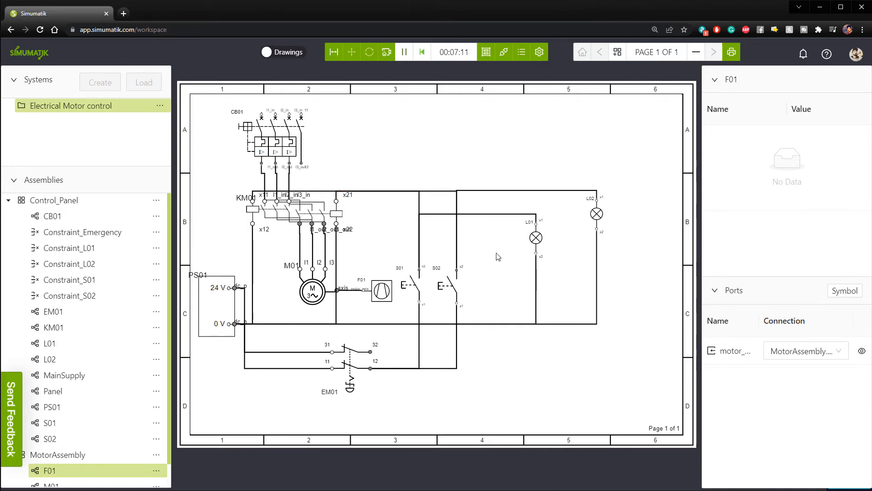
click(498, 191)
click(488, 278)
click(403, 368)
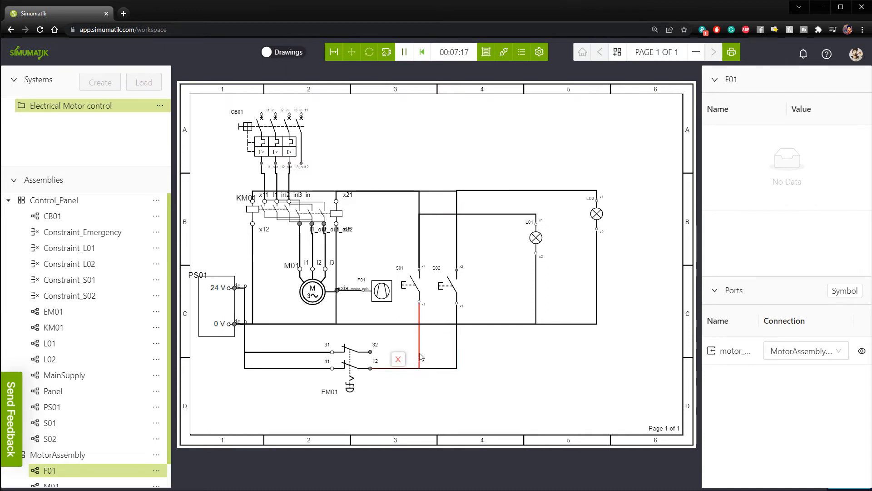
click(419, 351)
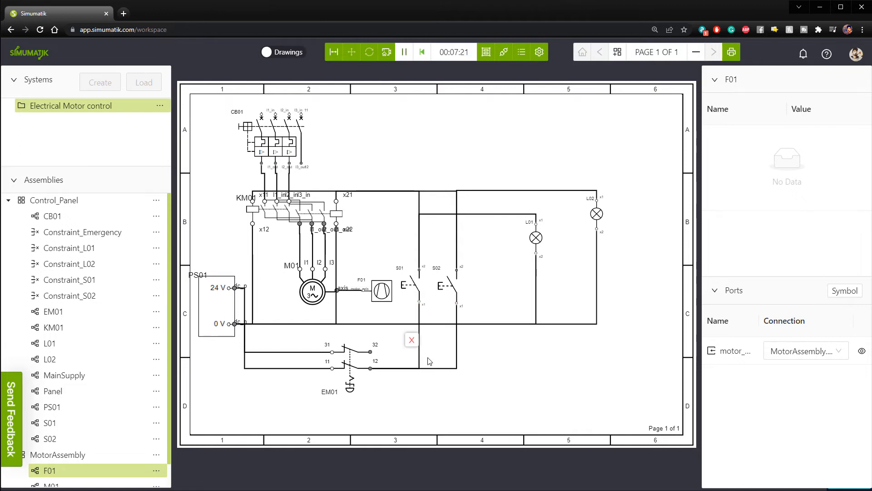
Step: Rotate S01 and S02 to lie horizontally and place them to the right of EM01, with S02 beneath S01
click(456, 287)
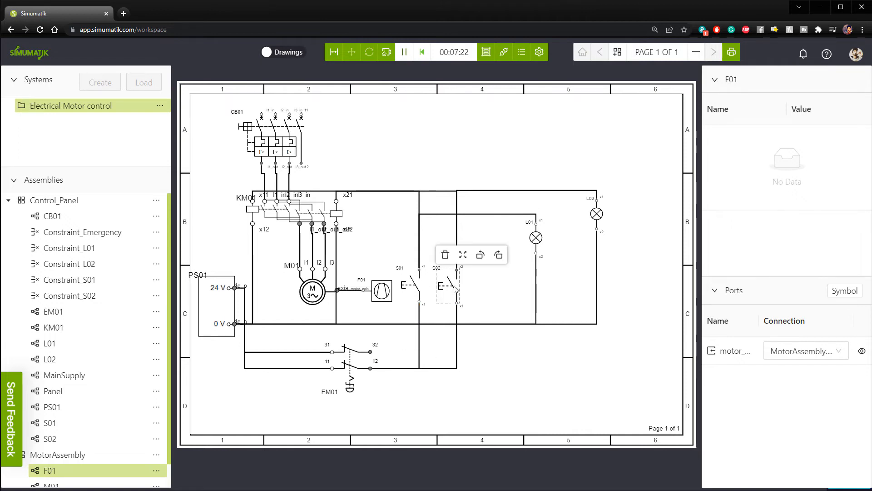
click(498, 258)
drag(450, 289, 492, 387)
click(419, 290)
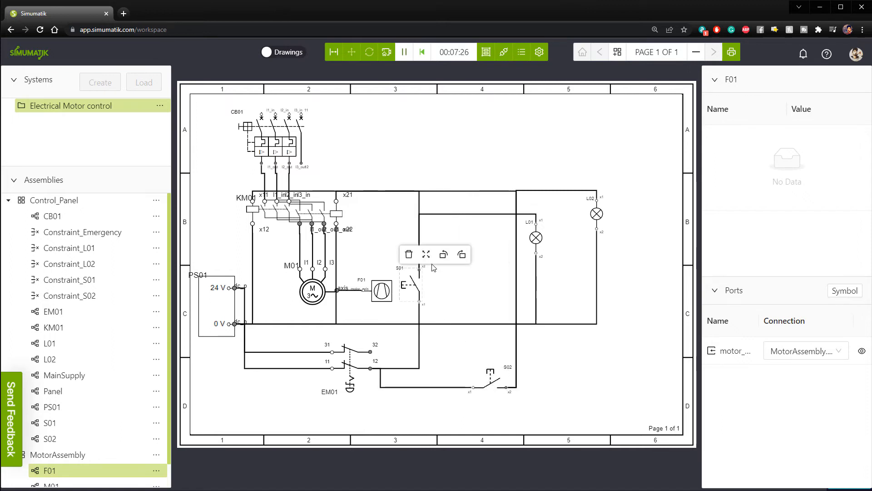
click(461, 255)
drag(416, 291, 442, 369)
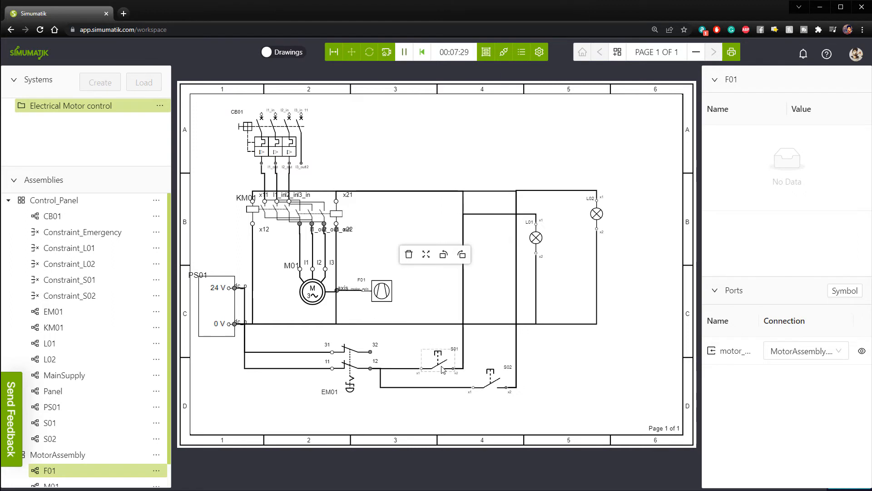
drag(490, 392, 446, 404)
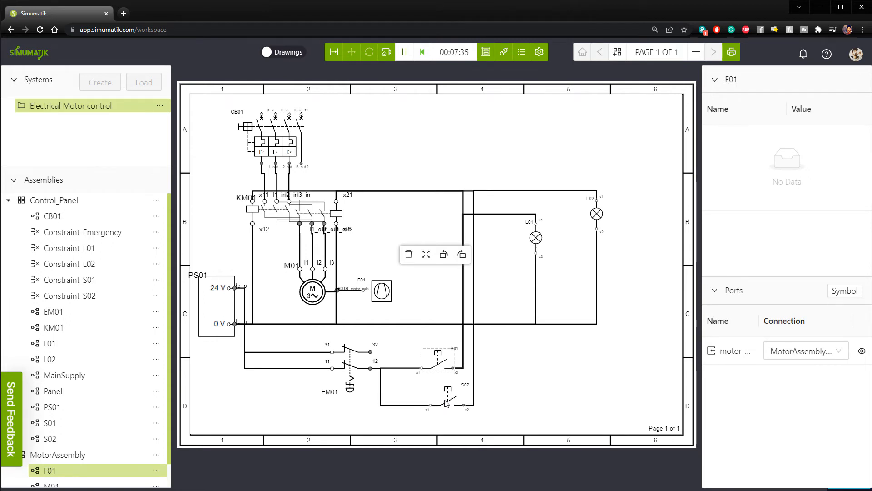
Step: Move the L02 lamp into row D in line with S02 and rotate it so its terminals lie horizontally
click(474, 221)
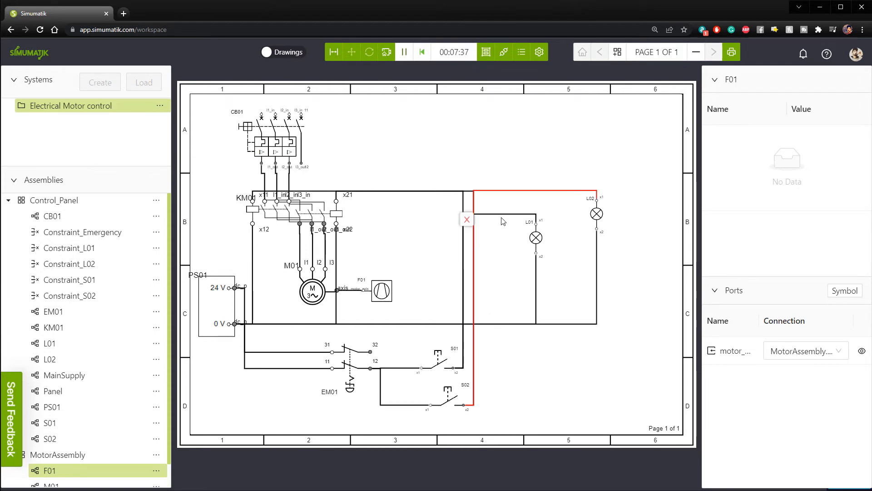
drag(598, 216, 613, 406)
click(647, 364)
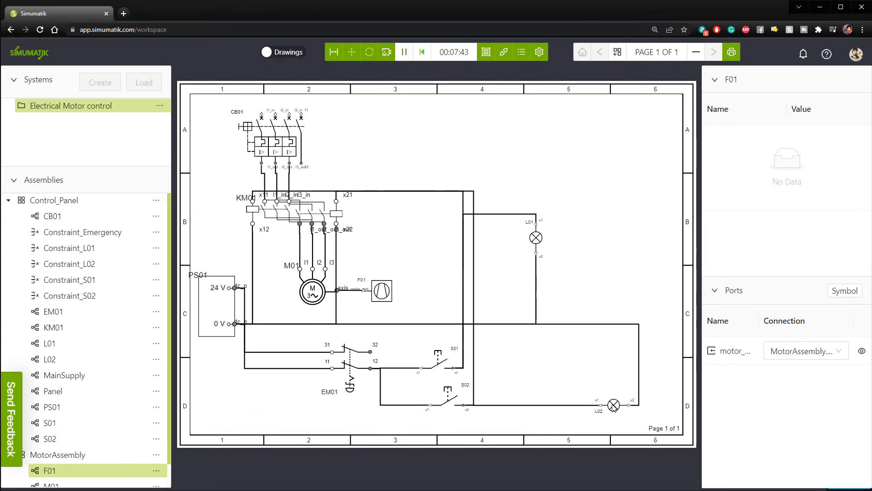
Step: Rotate the L01 lamp so its terminals lie horizontally and place it directly above L02, in line with S01
click(537, 245)
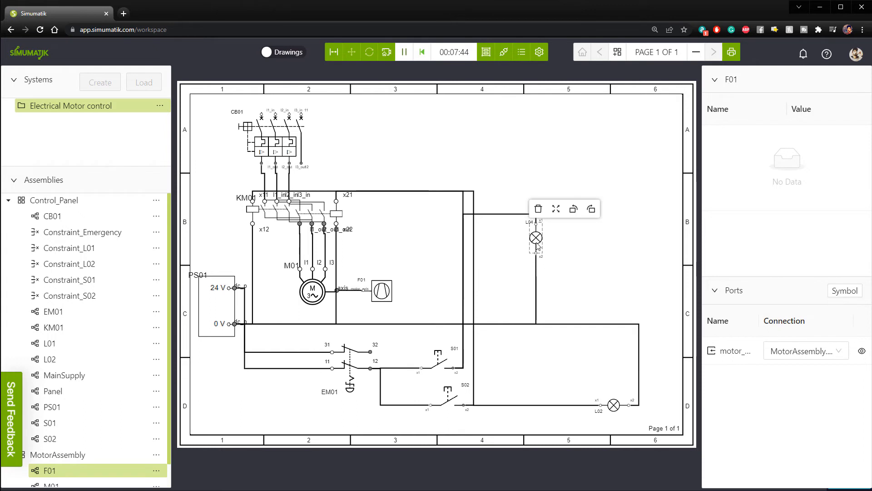
click(573, 216)
drag(536, 238, 610, 372)
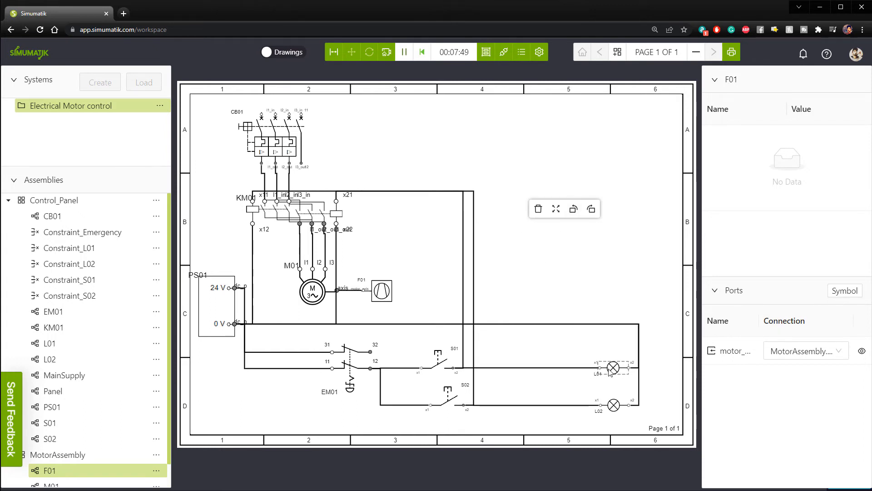
Step: Trace the wires from S01 and S02 to the KM01 coils and shift the PS01 power supply slightly down
click(463, 268)
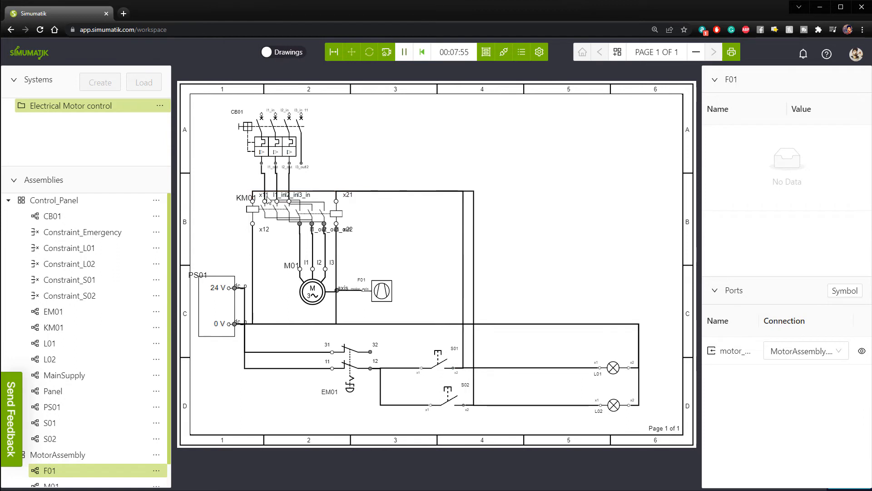
click(474, 341)
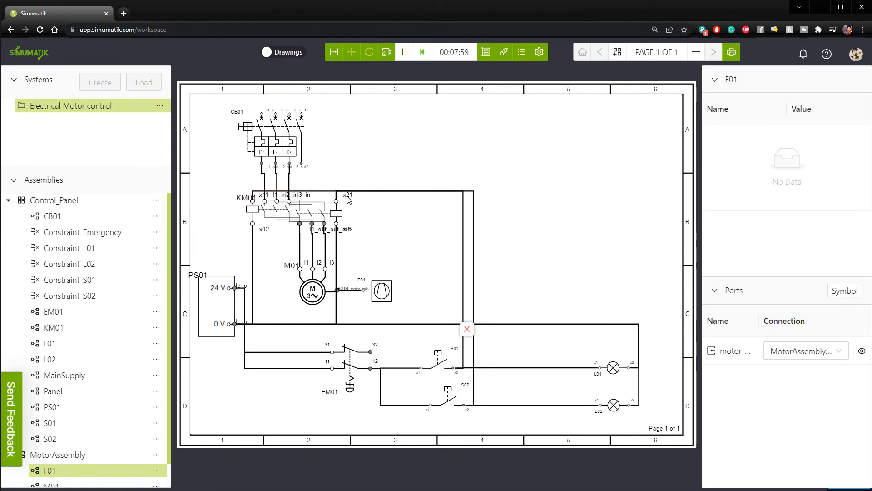
click(463, 235)
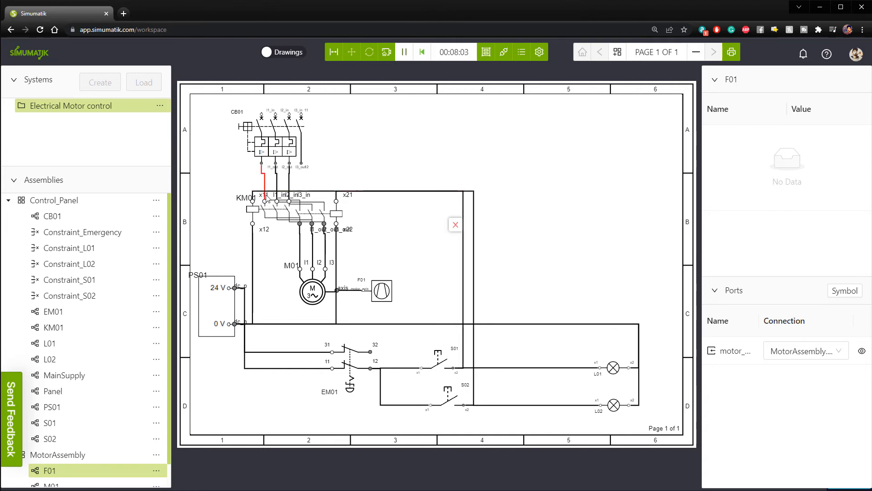
click(383, 244)
drag(215, 318, 212, 332)
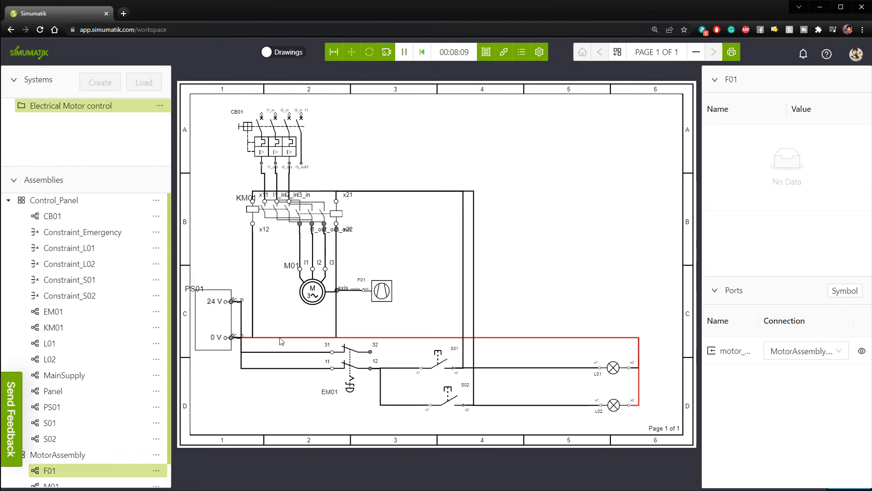
Step: Replace the wire from PS01's 0 V terminal to EM01's terminal 31 with one from PS01's 24 V terminal
click(282, 341)
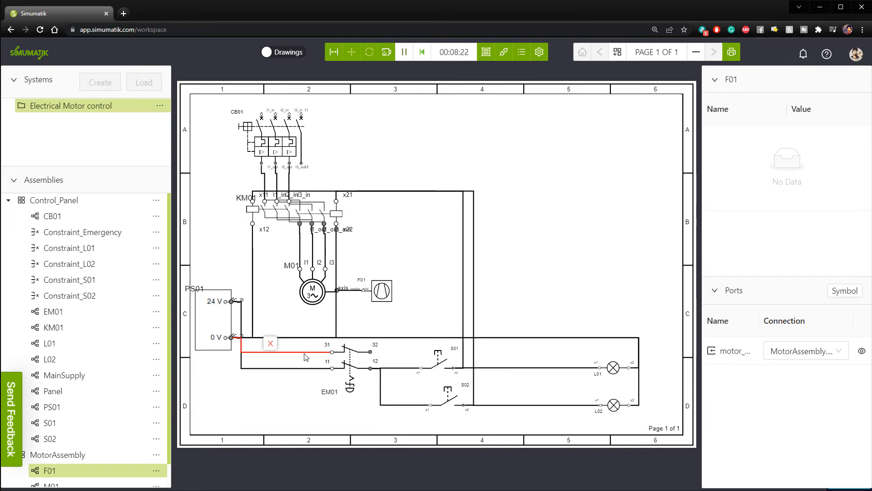
click(270, 343)
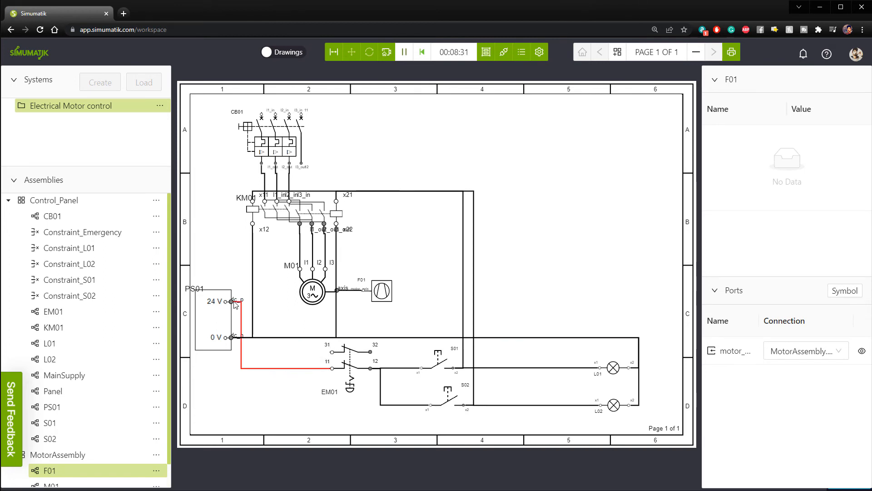
drag(231, 301, 332, 353)
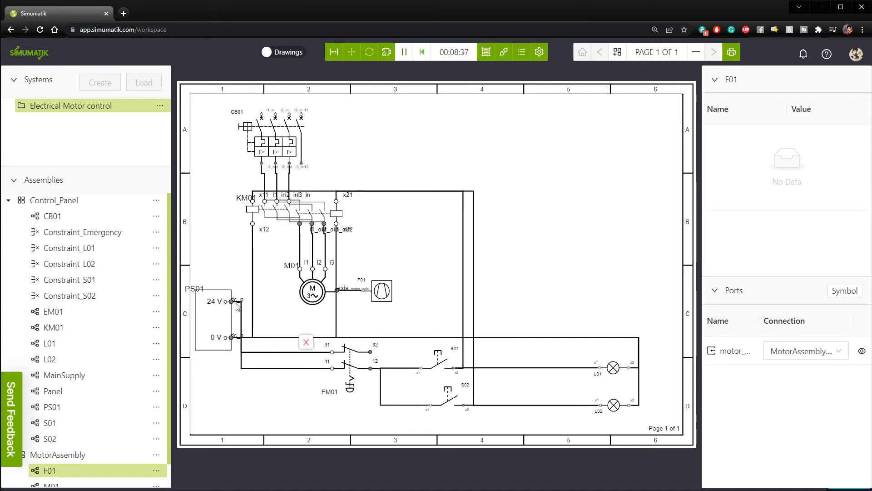
mouse_move(243, 307)
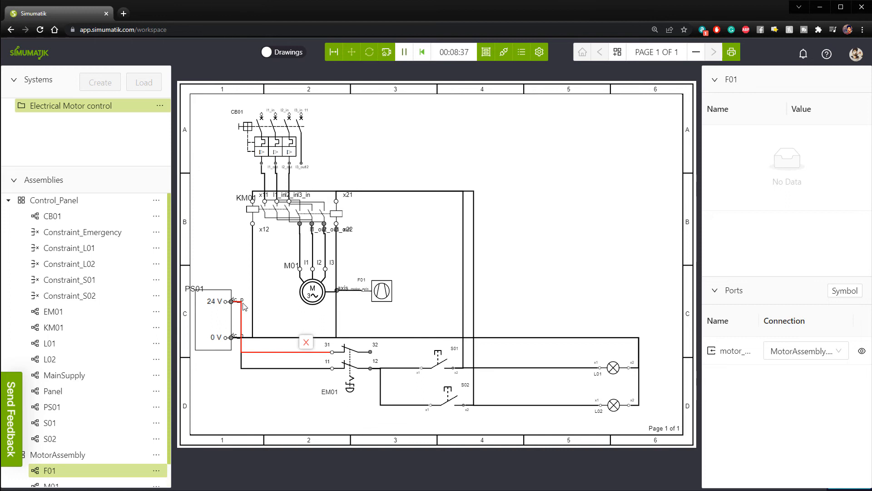
Step: Rewire S01's x1 terminal from EM01's terminal 12 to terminal 32, and line up S01 and S02 vertically
click(394, 368)
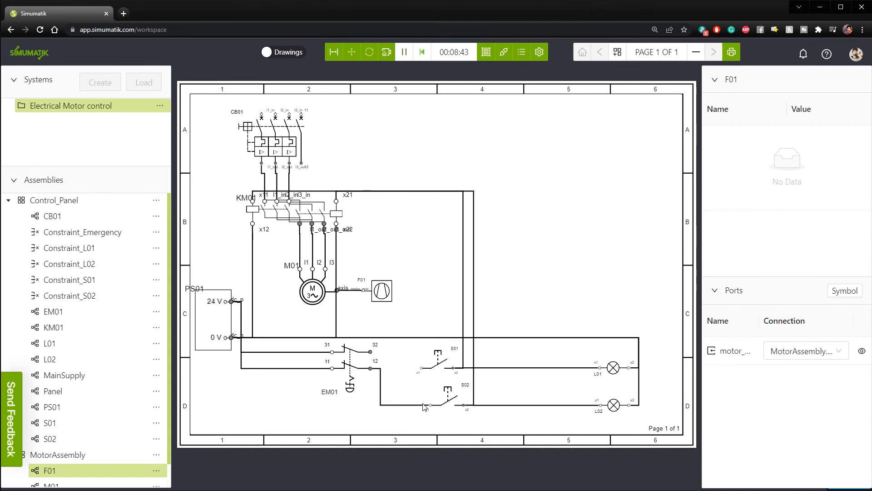
drag(450, 396, 439, 395)
drag(370, 352, 439, 359)
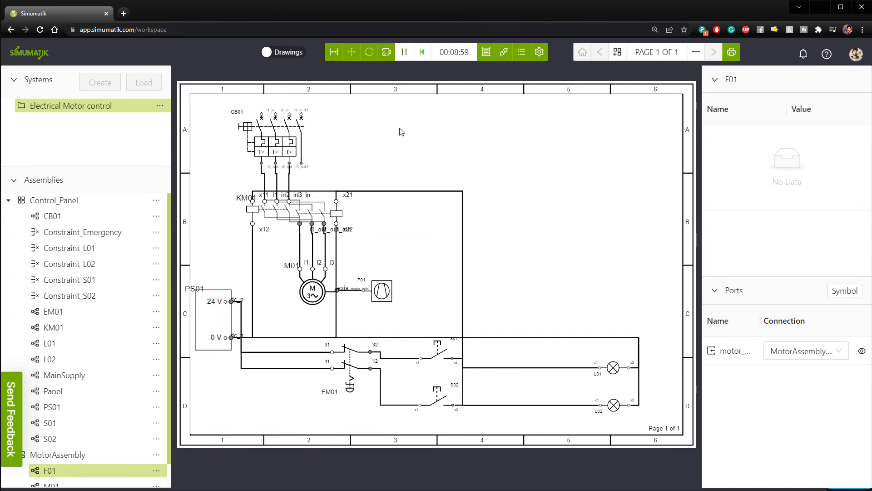
Step: Check the 3D model, return to the drawing and delete the wires from S01's x2 terminal to L01 and KM01's x11
click(285, 53)
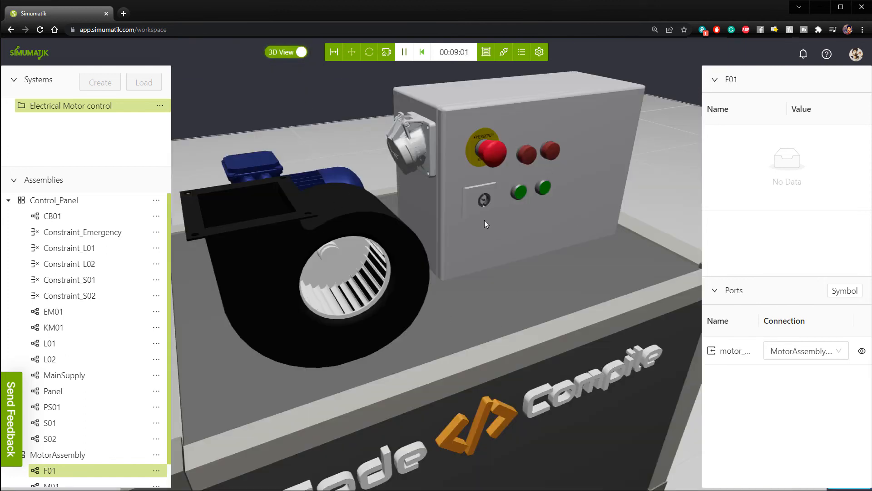
click(285, 52)
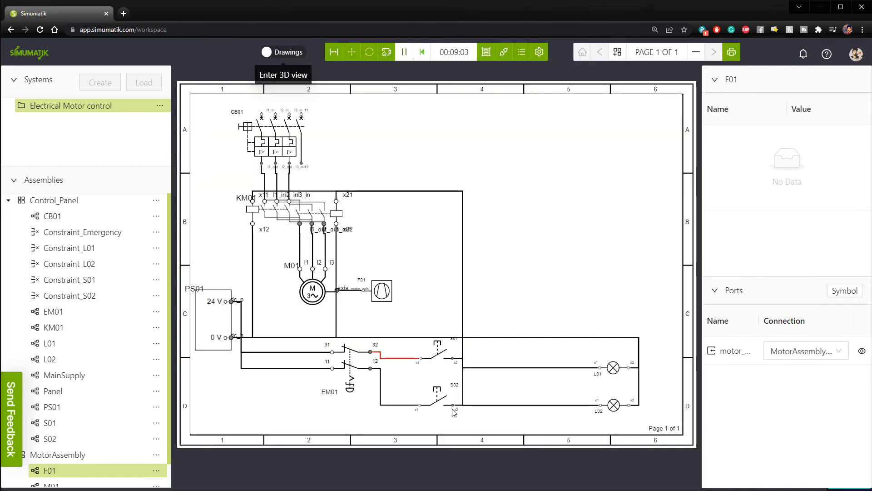
click(516, 368)
click(510, 359)
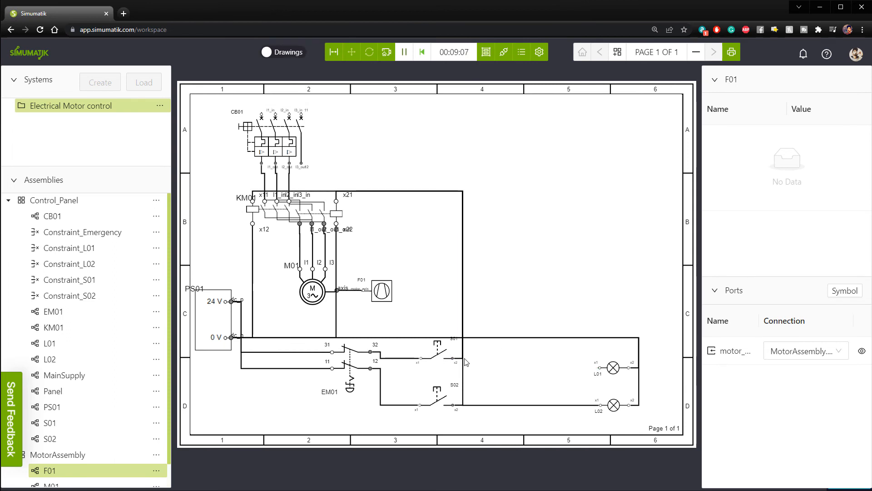
click(461, 363)
click(451, 350)
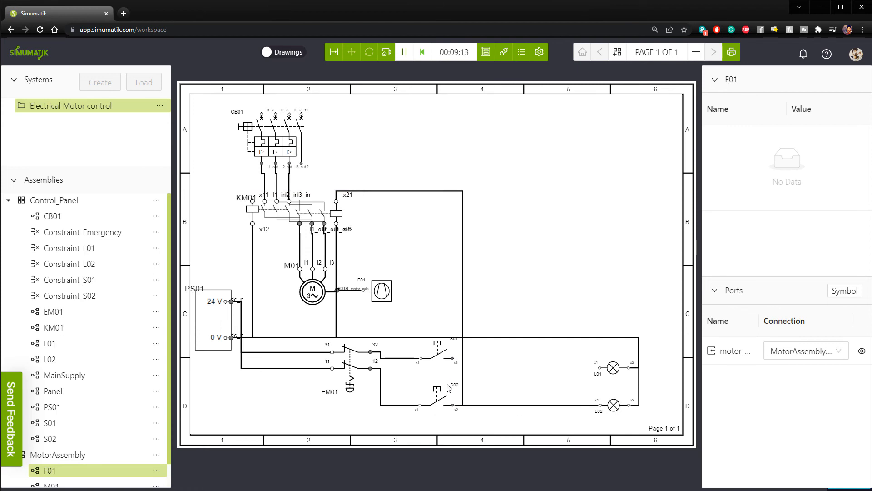
click(463, 371)
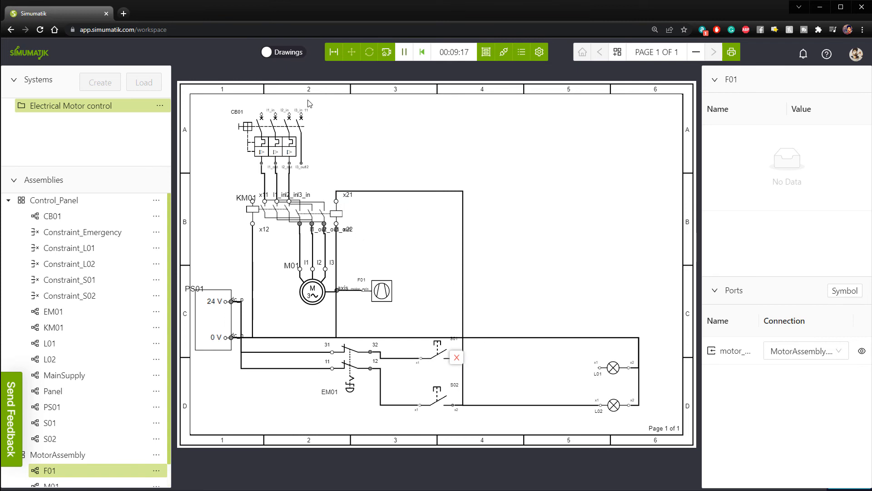
Step: View the 3D panel briefly, then wire S01's x2 terminal to KM01's x11 and L01's x1 in the drawing
click(287, 53)
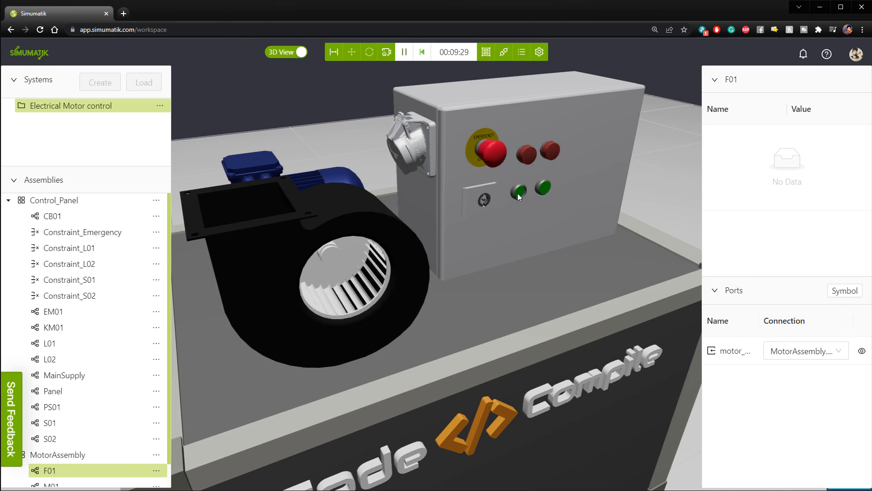
click(284, 60)
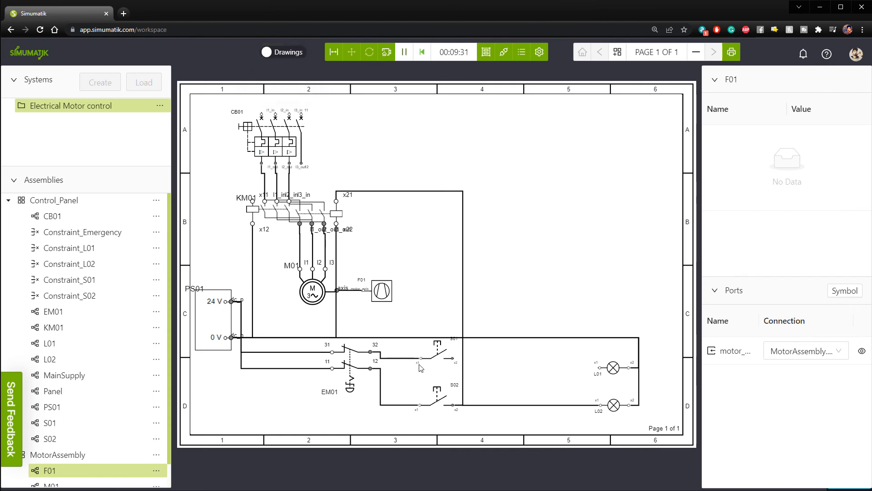
drag(452, 359, 253, 202)
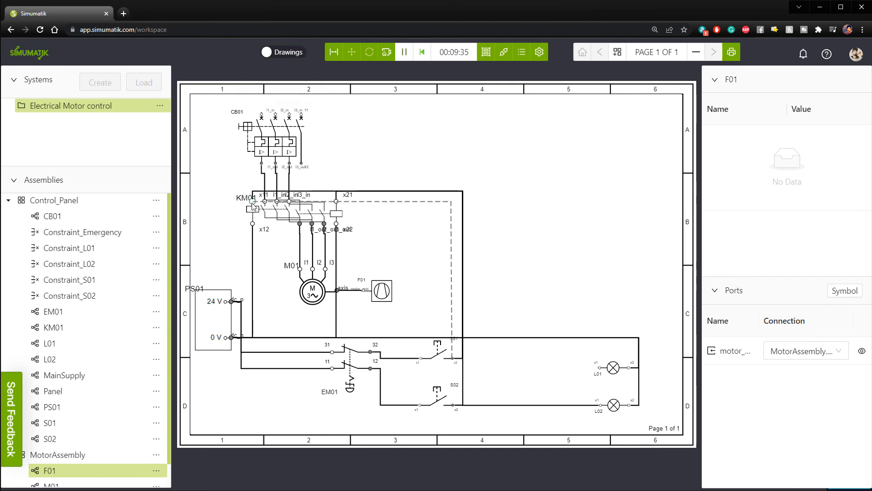
drag(452, 359, 600, 367)
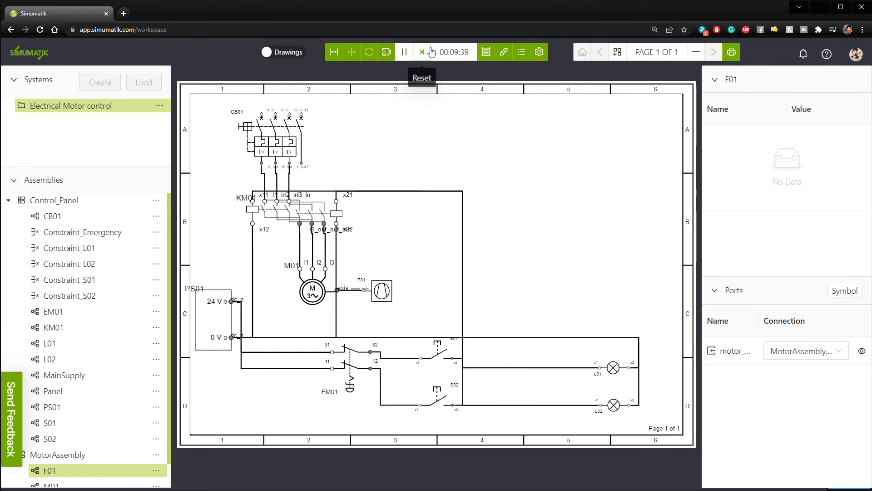
Step: Operate both green pushbuttons on the control panel in the 3D view and examine the whole motor assembly
click(302, 53)
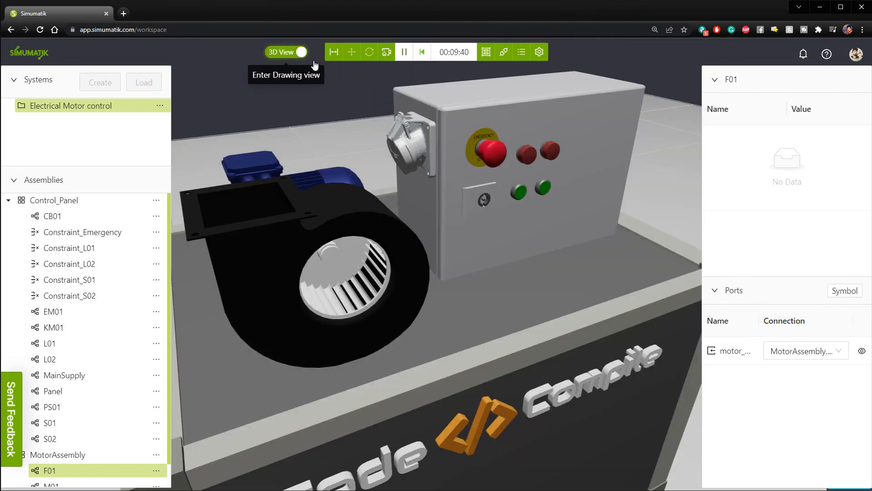
click(520, 191)
click(545, 189)
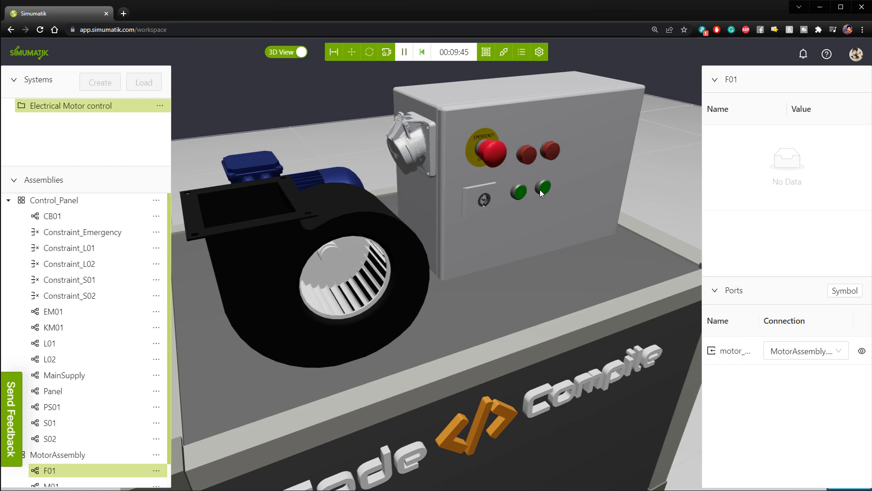
scroll(540, 190, down, 5)
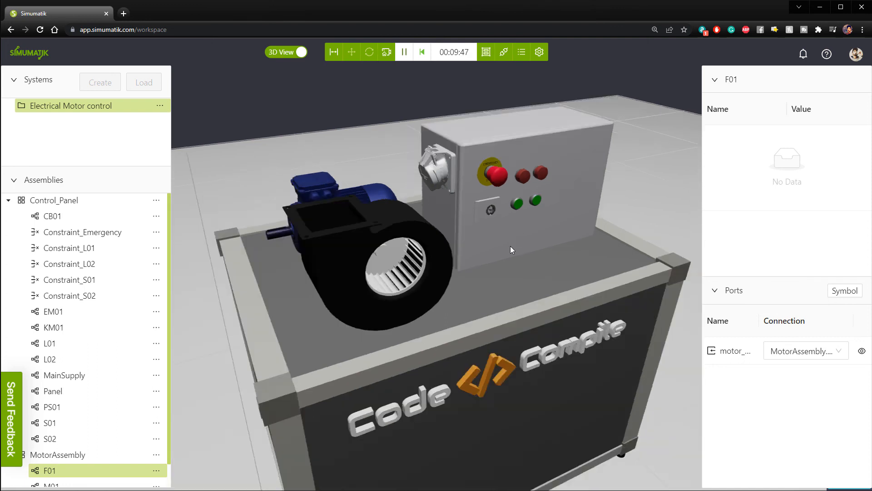
scroll(532, 259, down, 3)
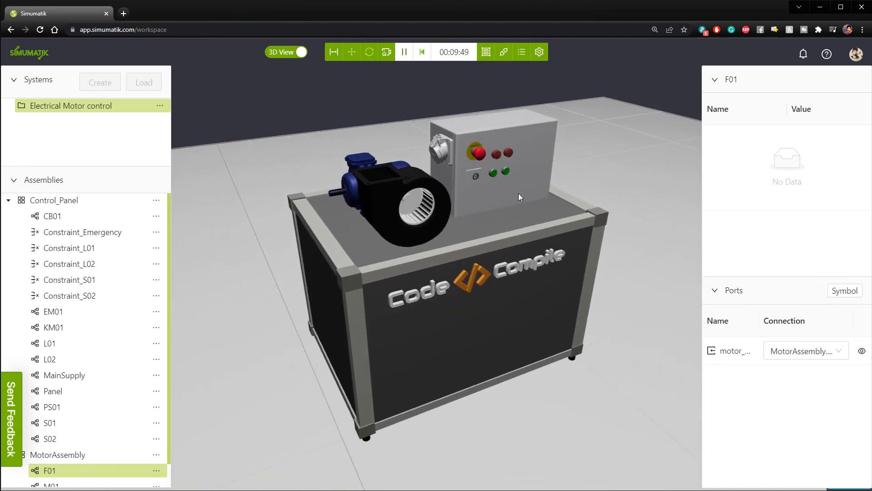